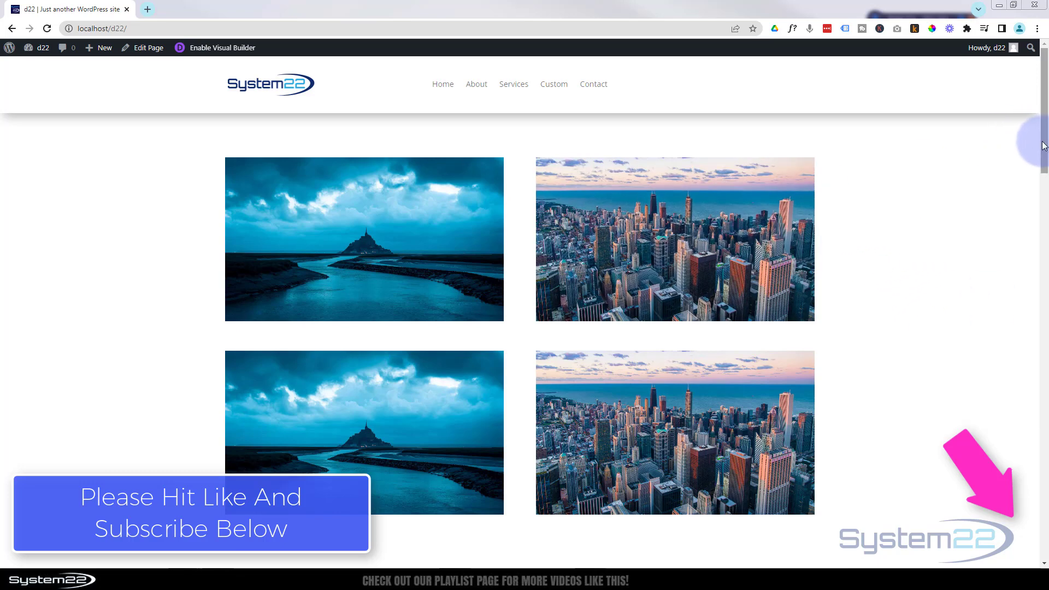
Scroll the live d22 page down to the playing embedded video, then enable the Visual Builder
left_click_drag(1044, 147, 1045, 296)
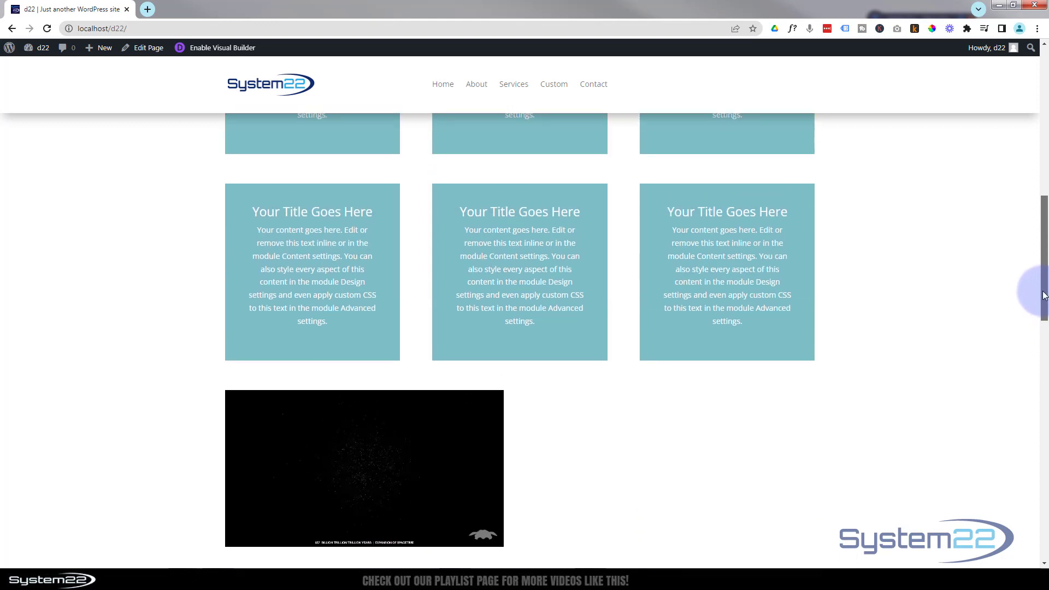
left_click_drag(1043, 295, 1009, 314)
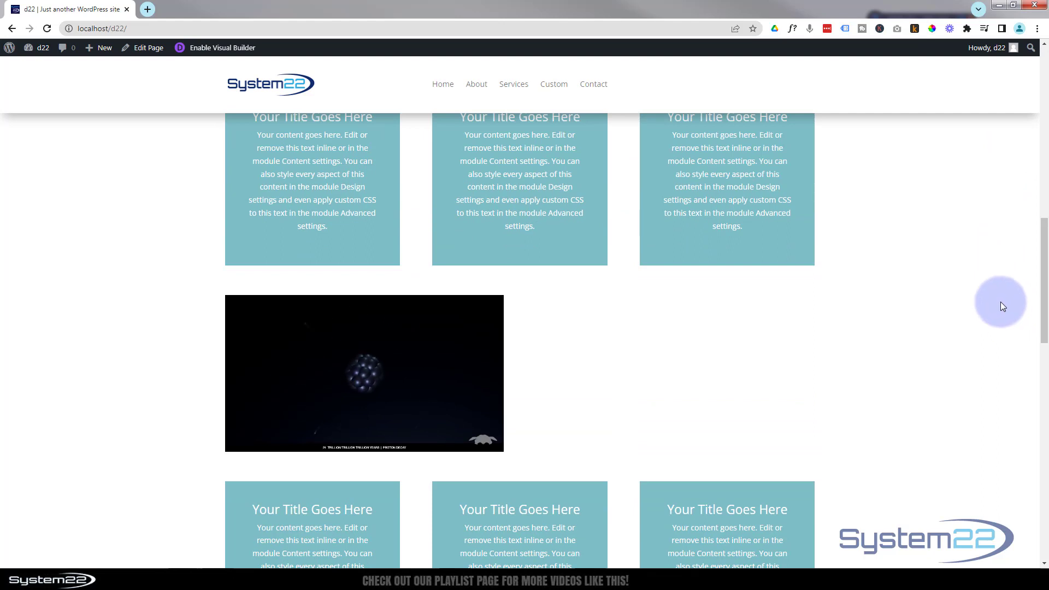
mouse_move(341, 385)
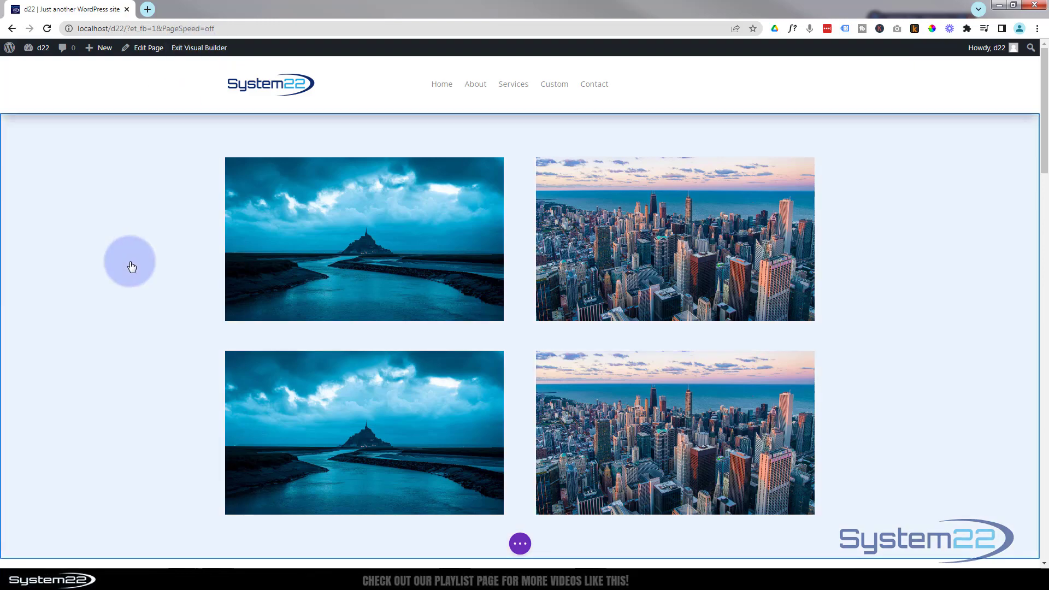
Delete the embedded video module between the teal blurb rows with its trash icon
scroll(129, 257, "down", 7)
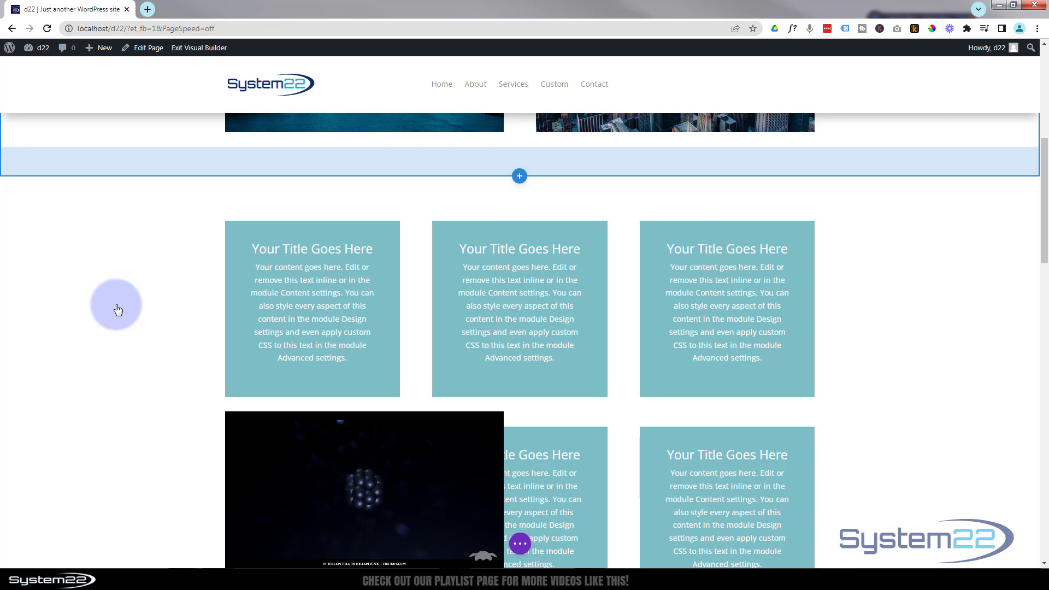
scroll(131, 300, "down", 3)
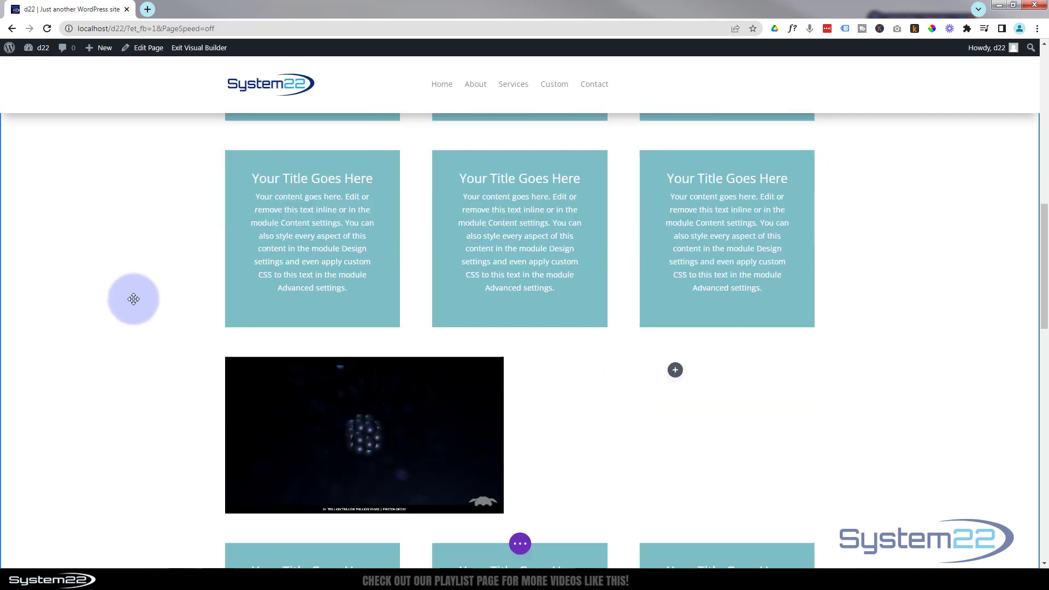
scroll(133, 298, "down", 8)
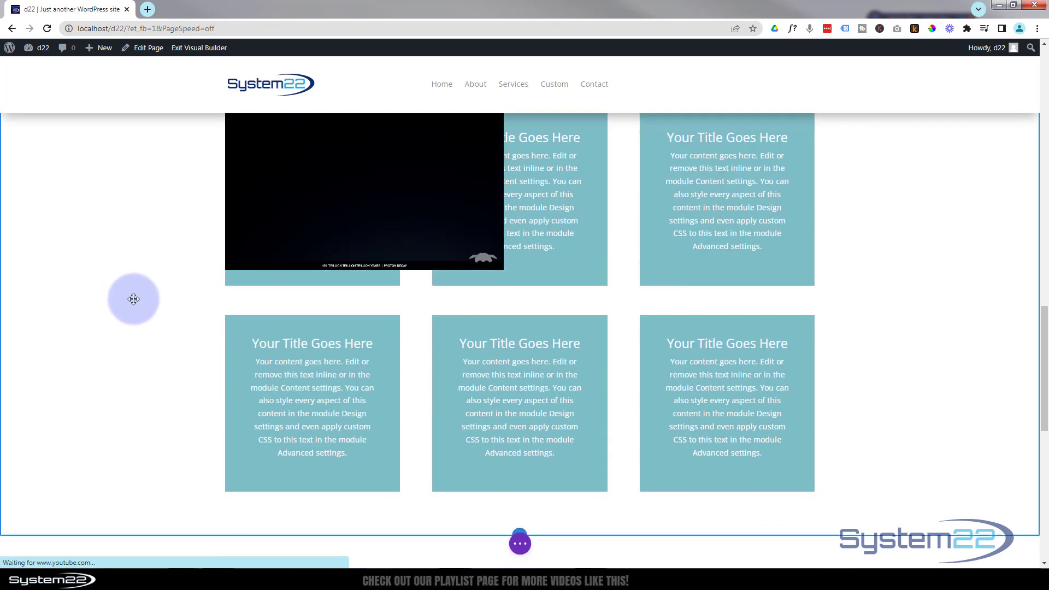
scroll(133, 299, "up", 5)
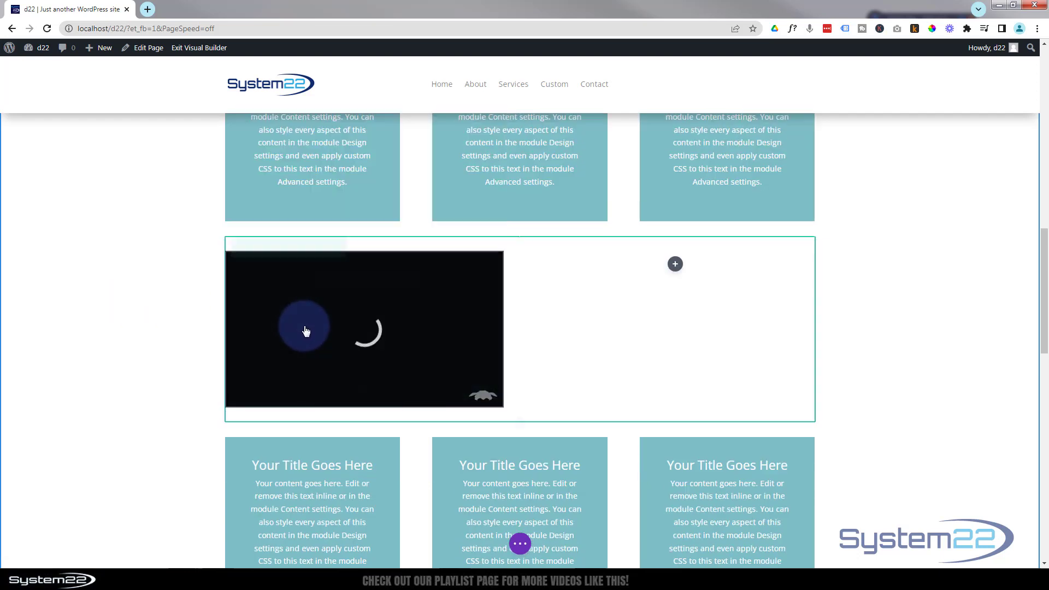
mouse_move(317, 317)
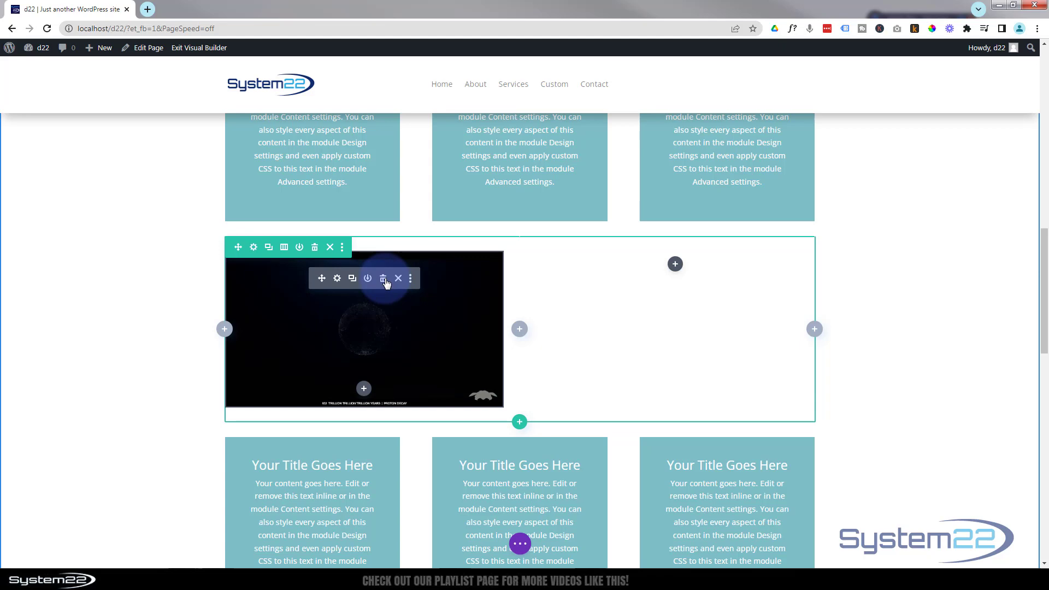
left_click(384, 280)
scroll(157, 310, "up", 3)
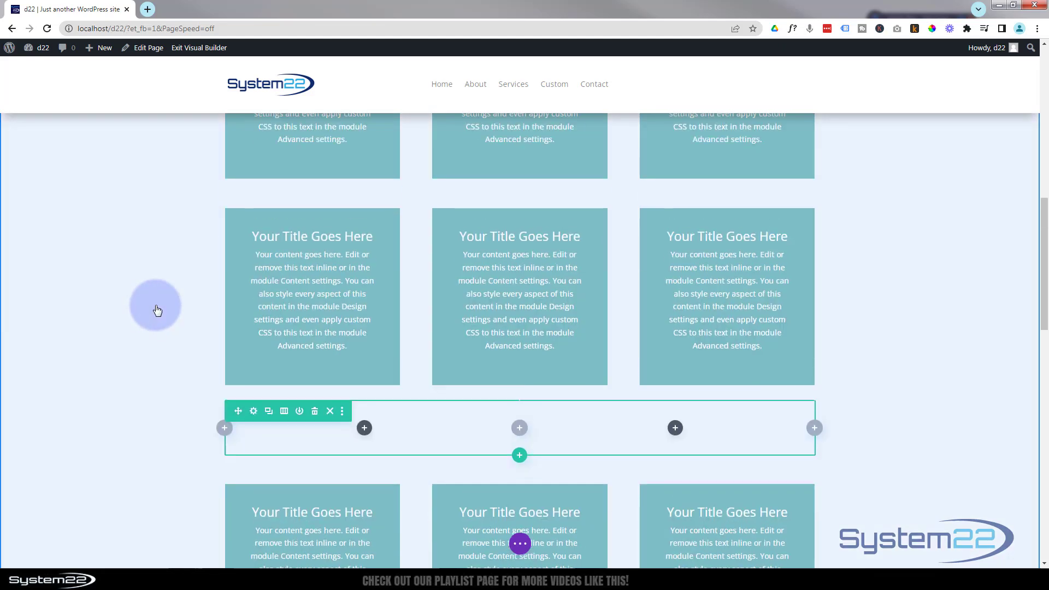
scroll(156, 309, "up", 5)
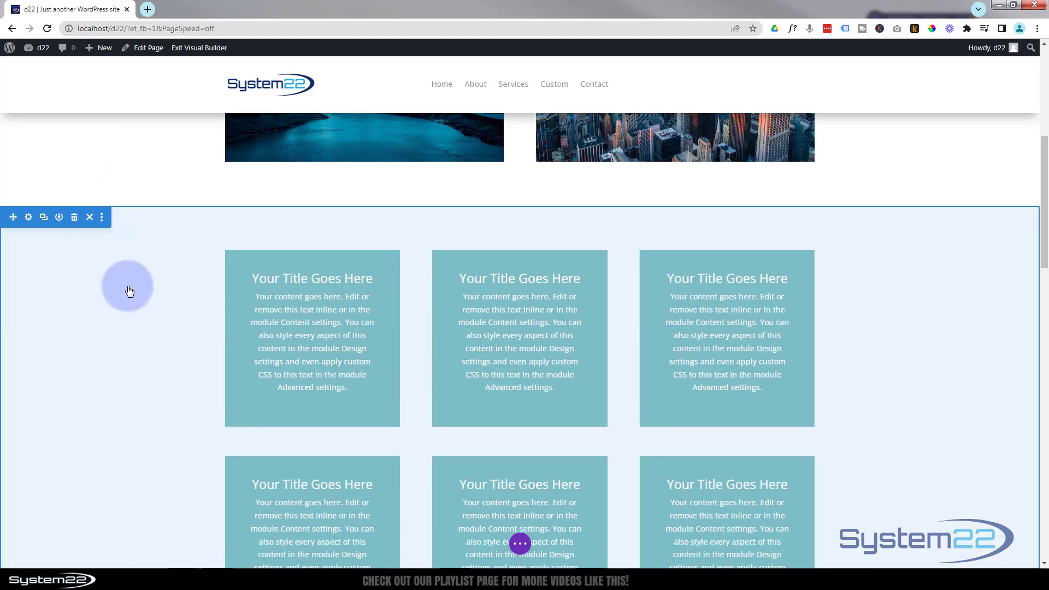
Insert a Code module into the empty row's first column and shift its settings panel left
scroll(129, 290, "down", 6)
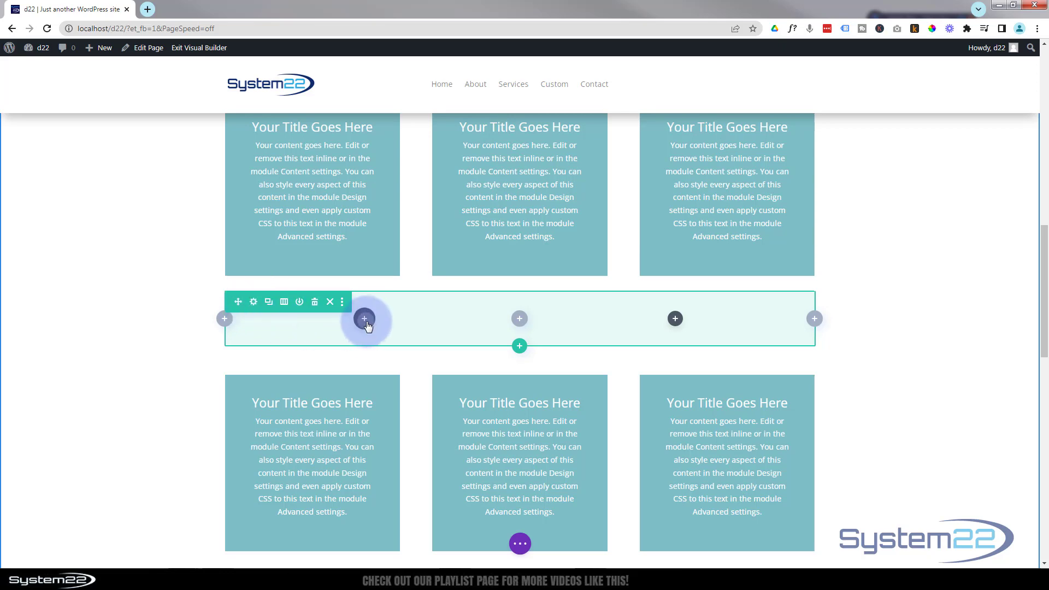
left_click(364, 319)
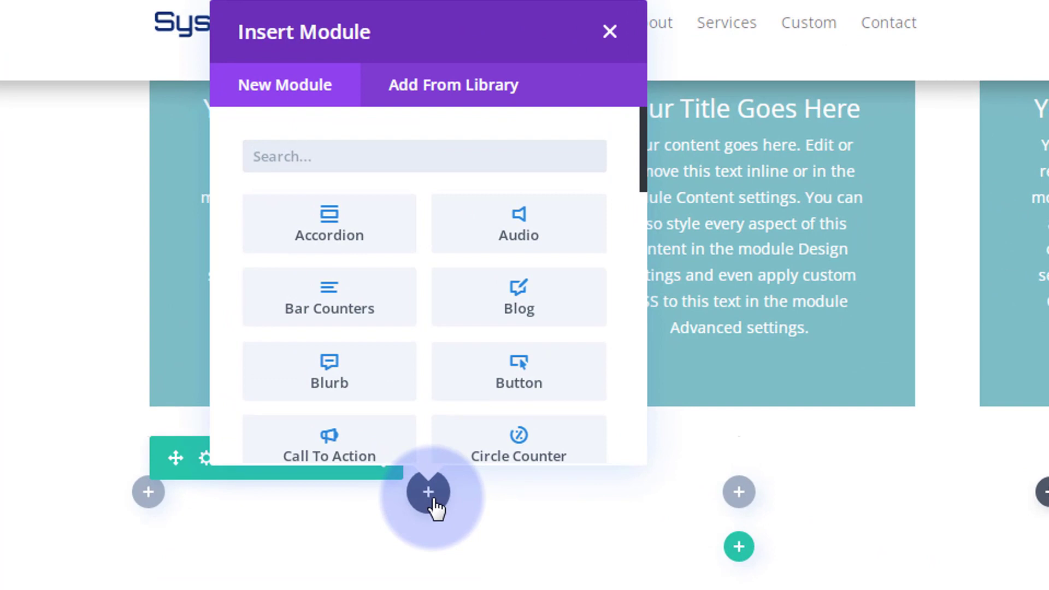
scroll(383, 246, "down", 4)
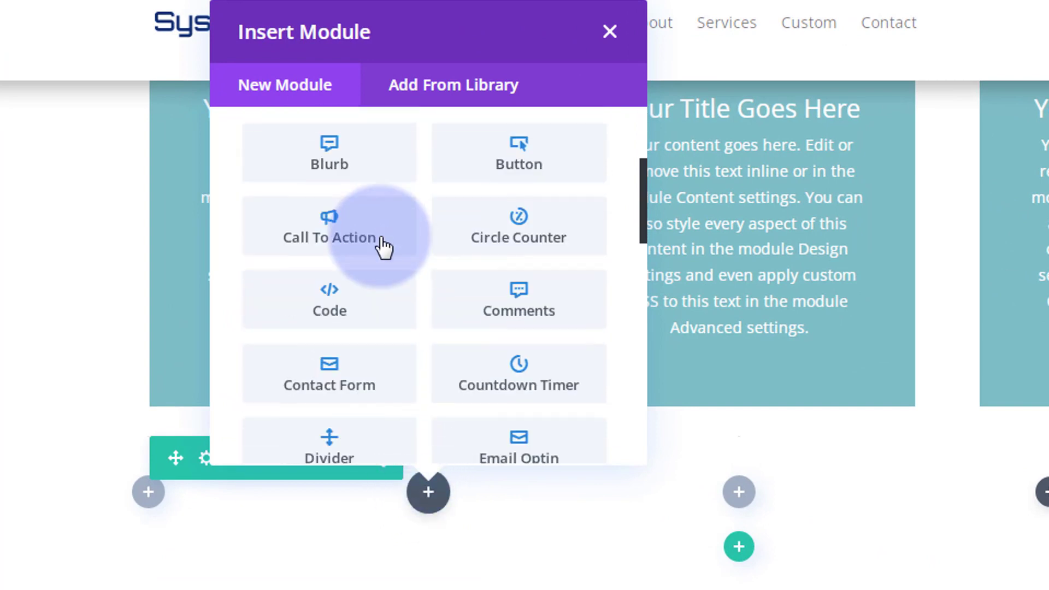
scroll(383, 247, "down", 10)
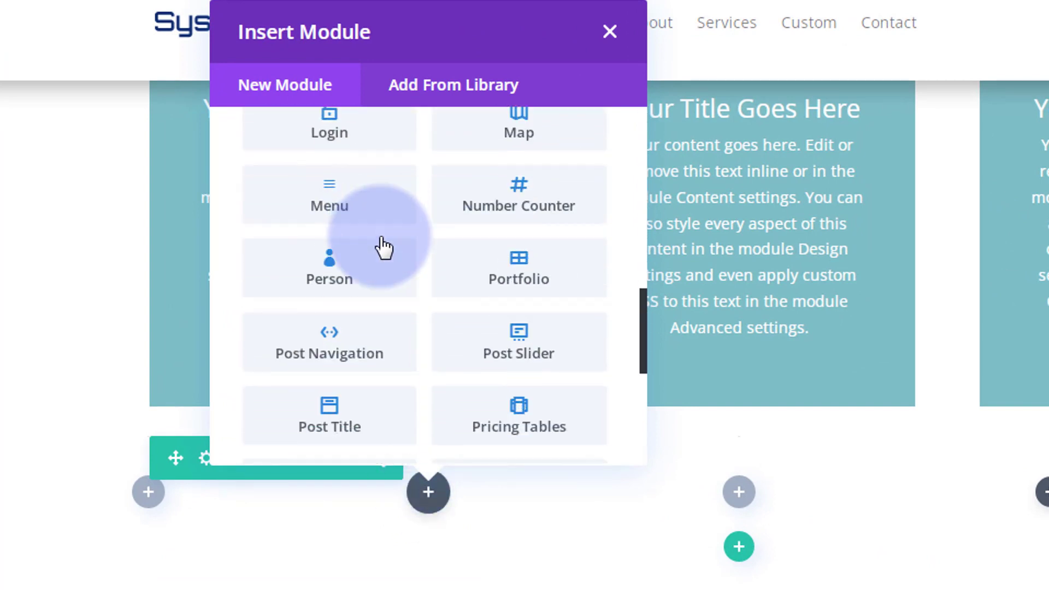
scroll(383, 246, "down", 7)
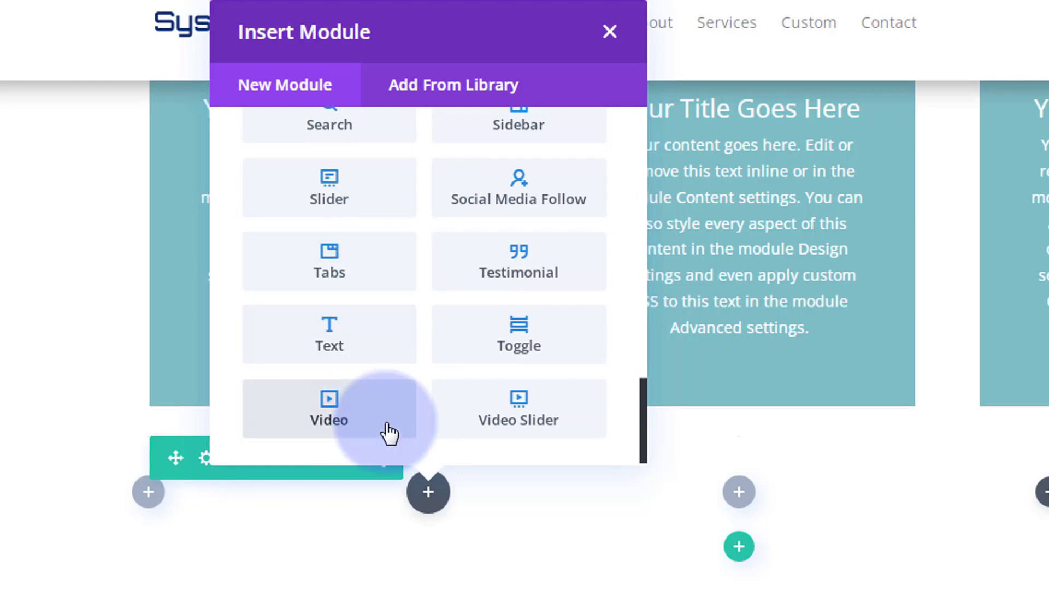
scroll(390, 434, "up", 5)
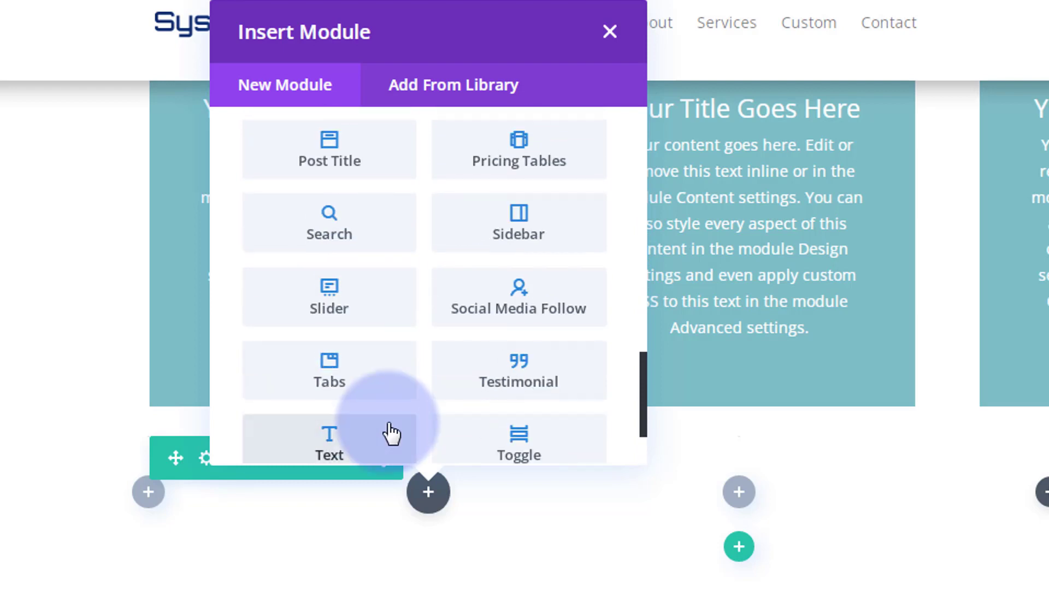
scroll(392, 435, "up", 5)
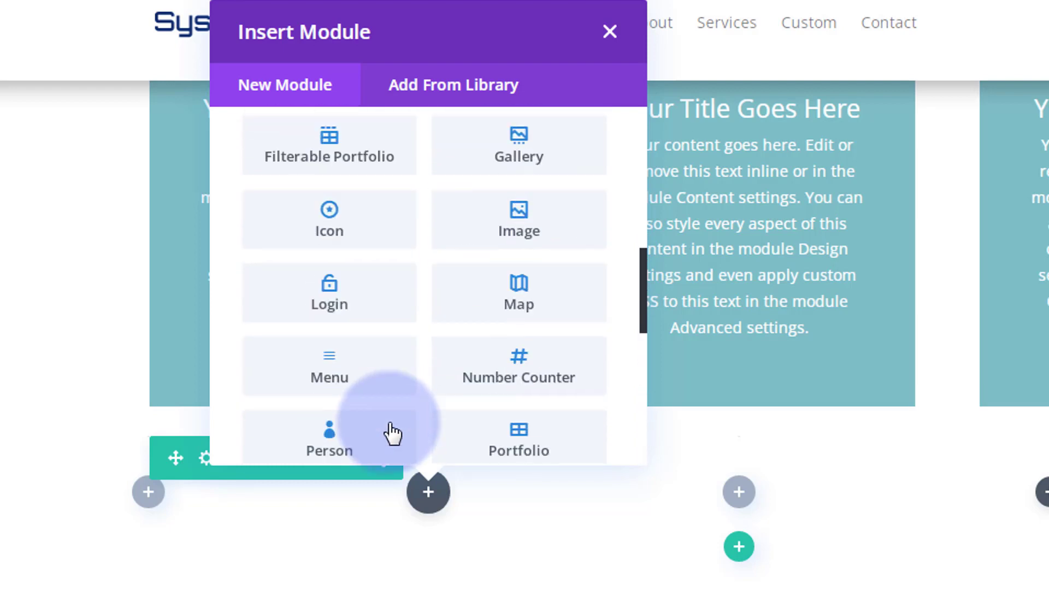
scroll(392, 435, "up", 6)
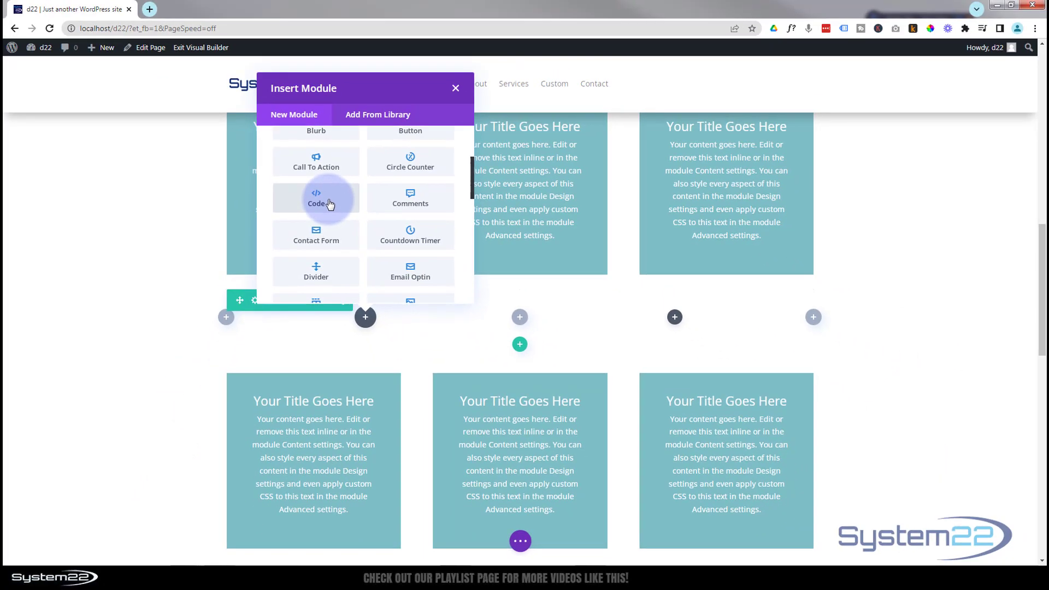
left_click(354, 261)
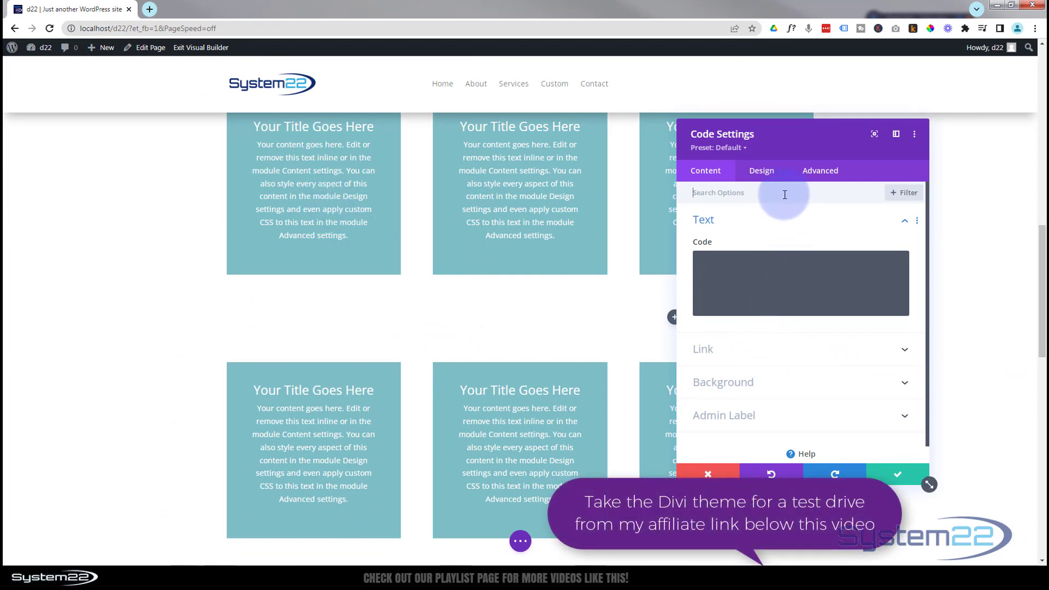
left_click_drag(759, 142, 639, 135)
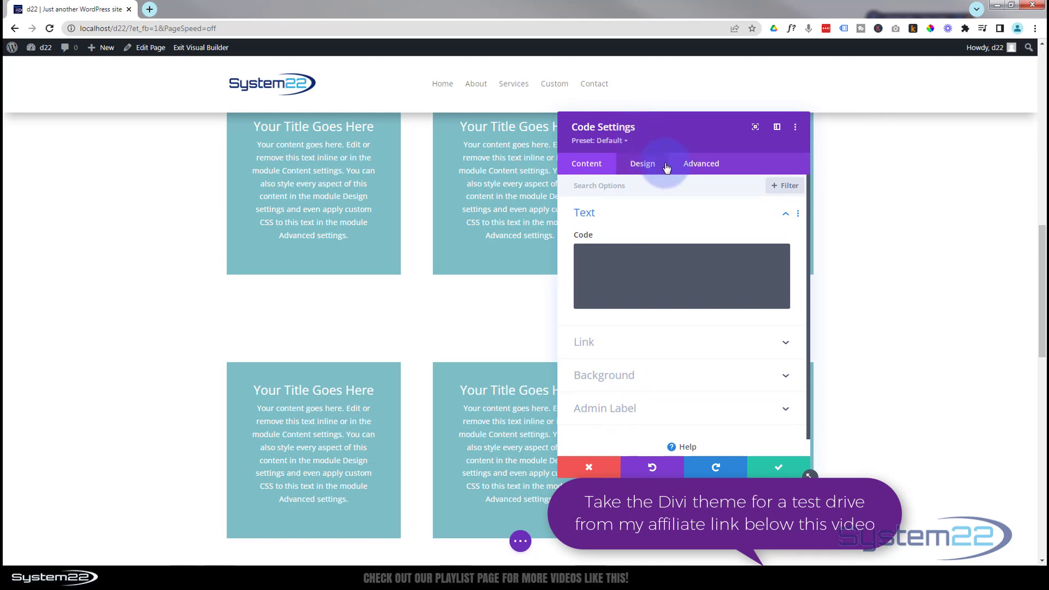
Copy the iframe code from the TIMELAPSE OF THE FUTURE video's Share > Embed dialog on YouTube
key("alt+Tab")
left_click_drag(387, 117, 410, 77)
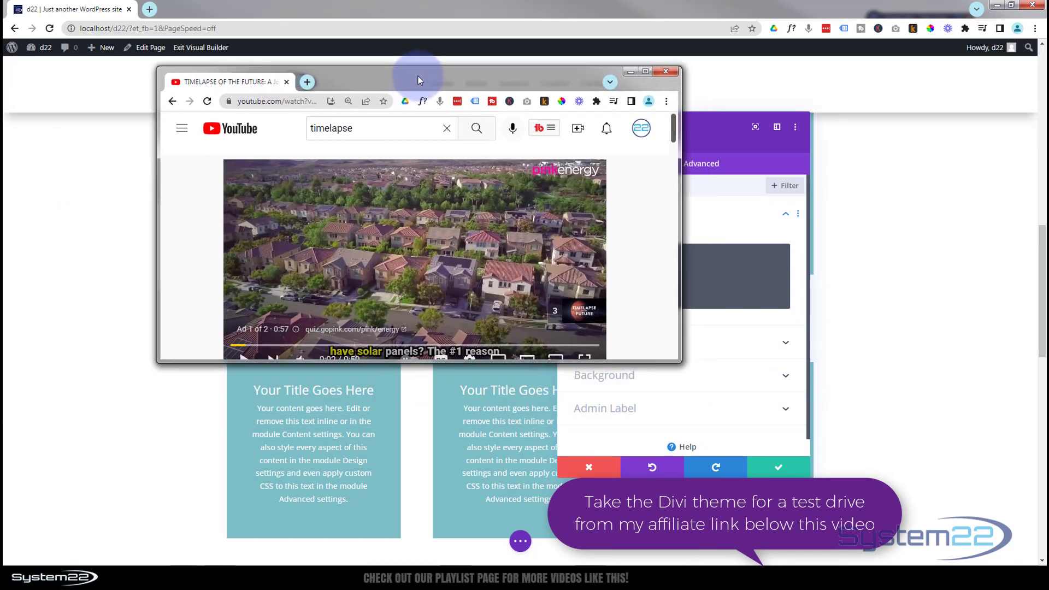
left_click(644, 71)
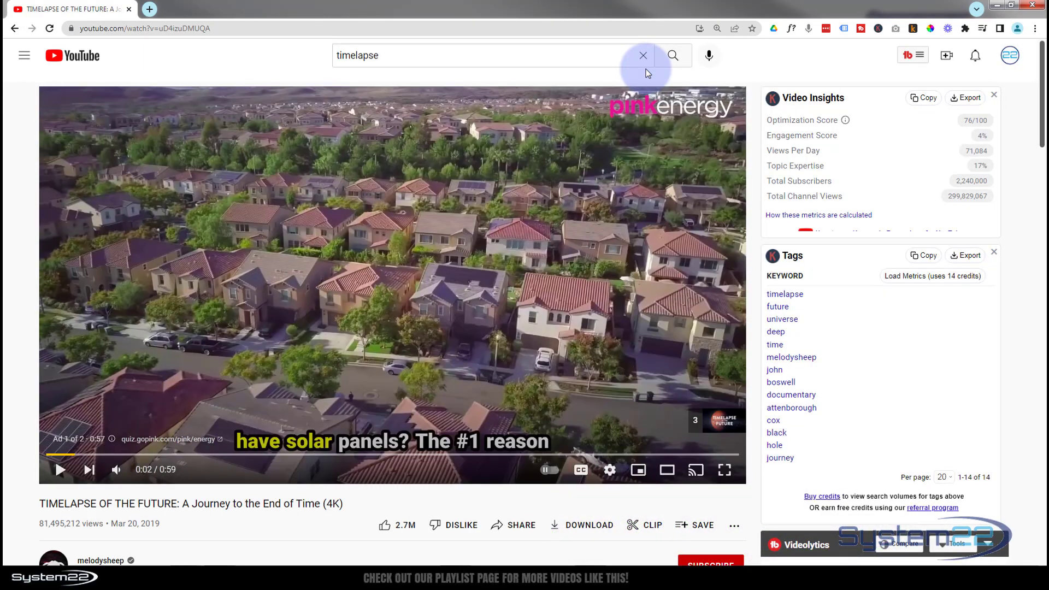
scroll(450, 218, "down", 2)
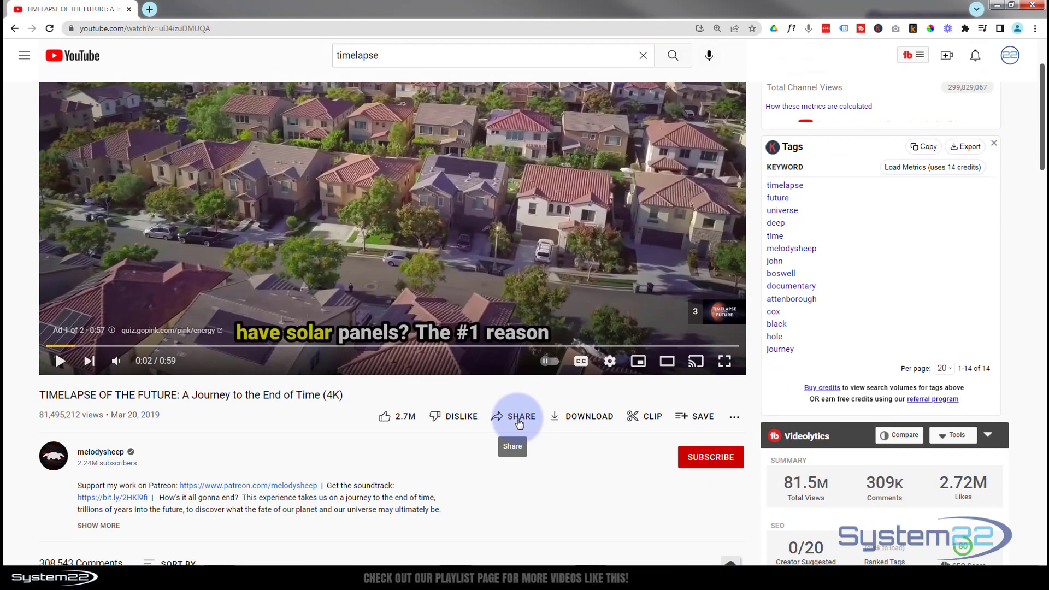
left_click(520, 422)
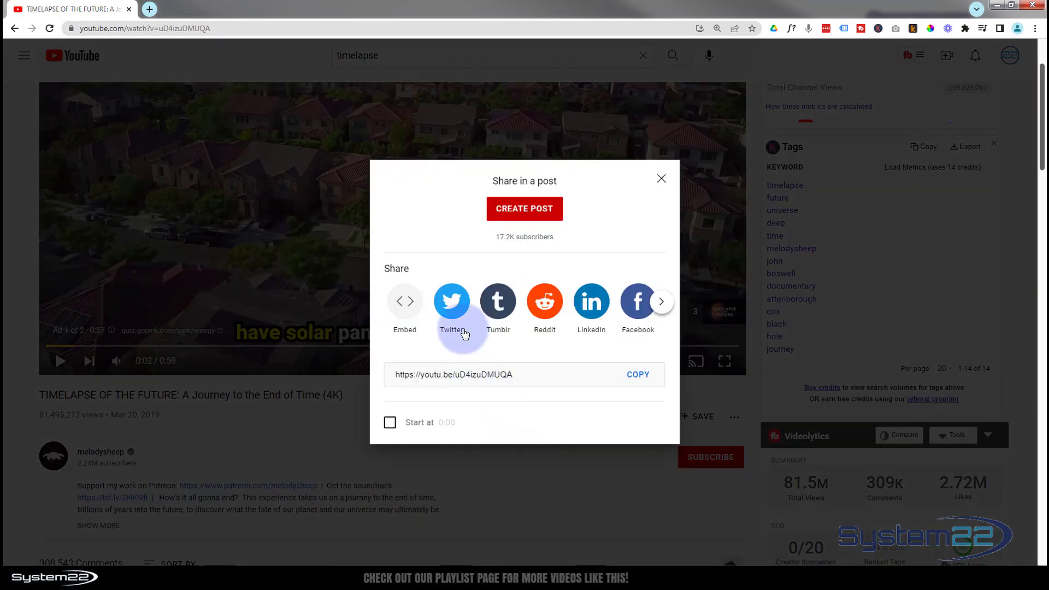
left_click(405, 303)
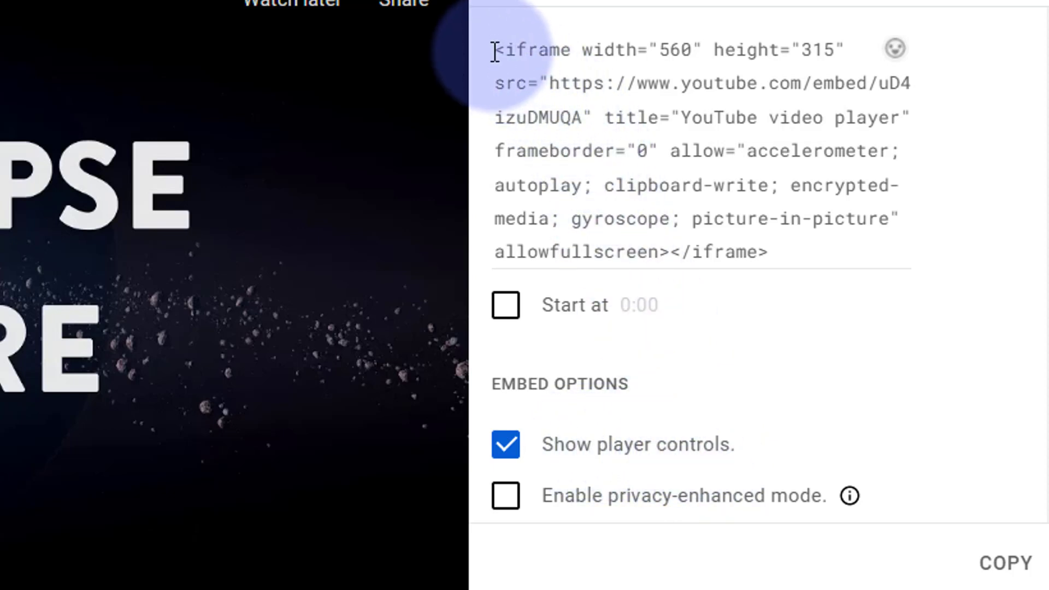
left_click_drag(494, 52, 803, 250)
key("ctrl+c")
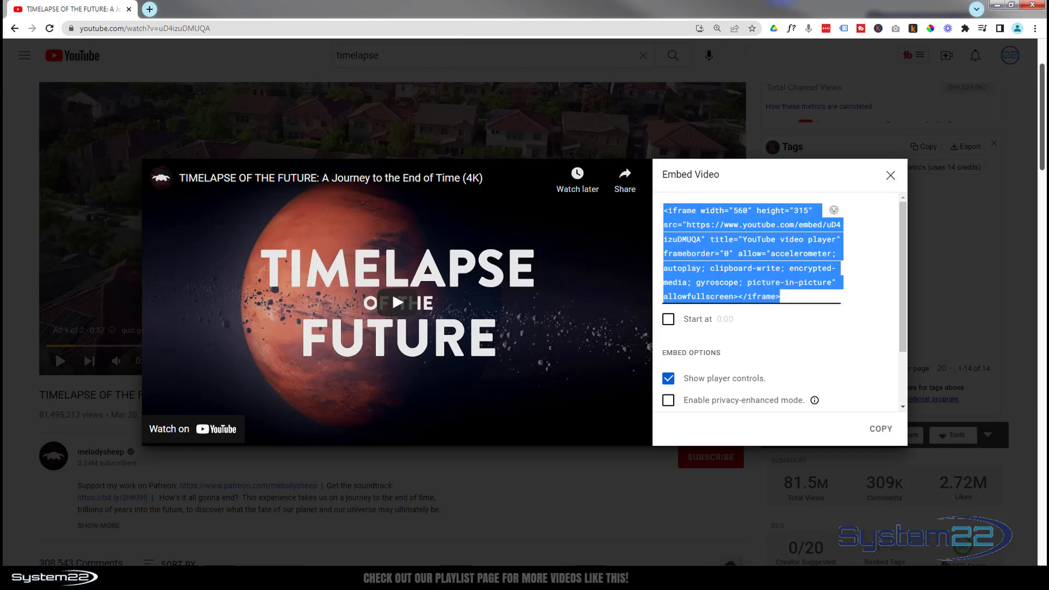
left_click(997, 4)
Paste the YouTube iframe embed code into the Code module's field
left_click(369, 252)
left_click(587, 257)
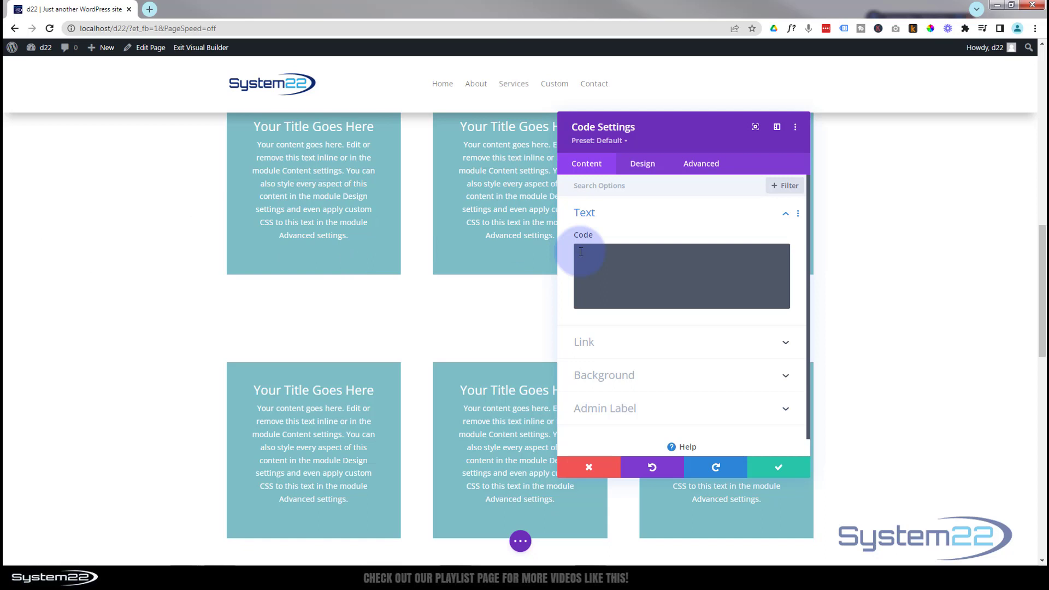
key("ctrl+v")
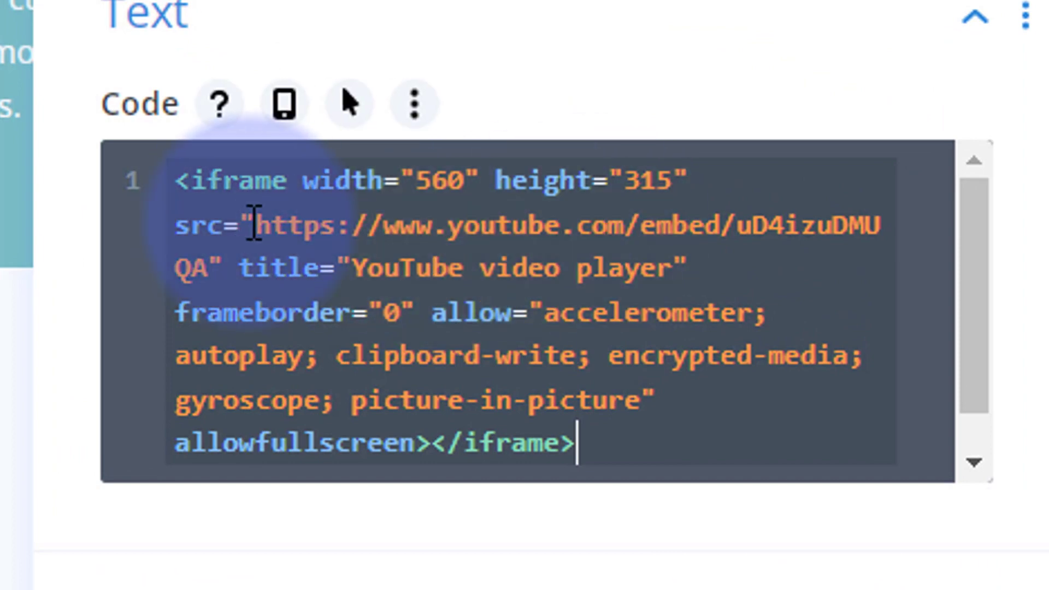
Append ?autoplay=1&mute=1 to the end of the embed src URL
key("ctrl+a")
left_click(271, 228)
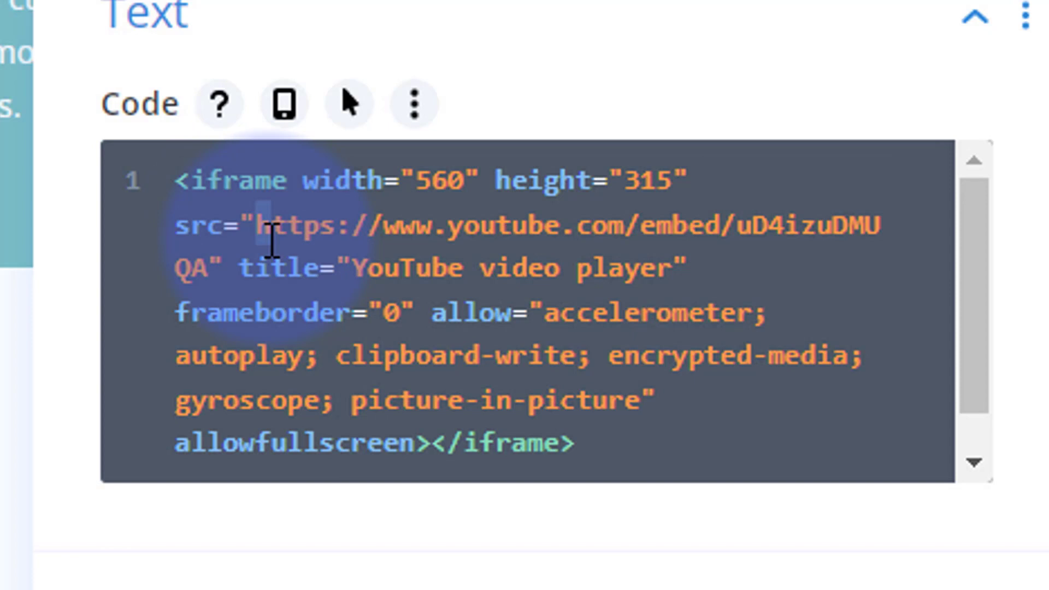
left_click_drag(272, 241, 254, 268)
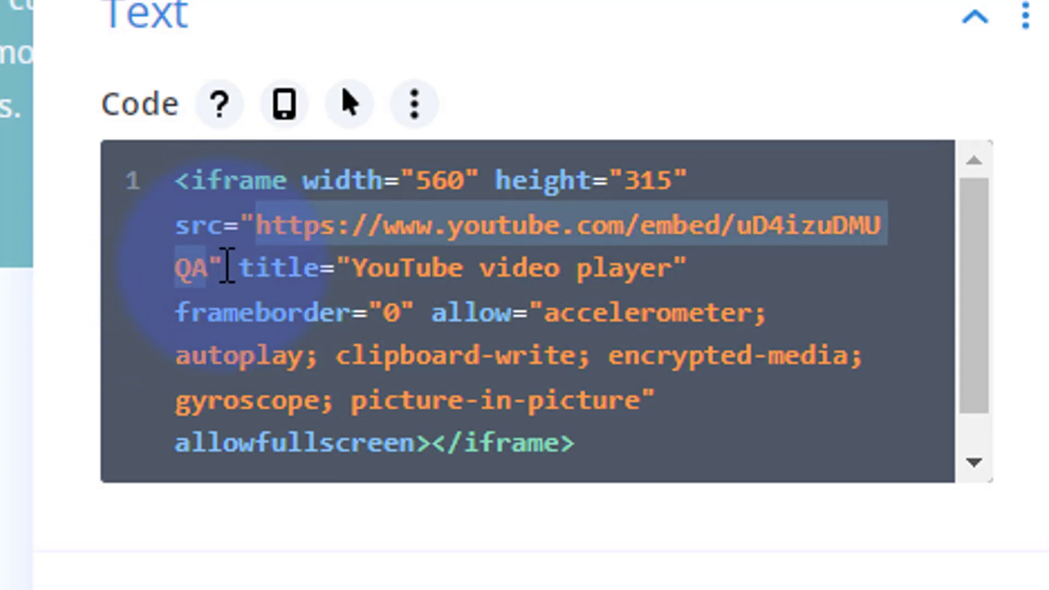
key("ctrl+a")
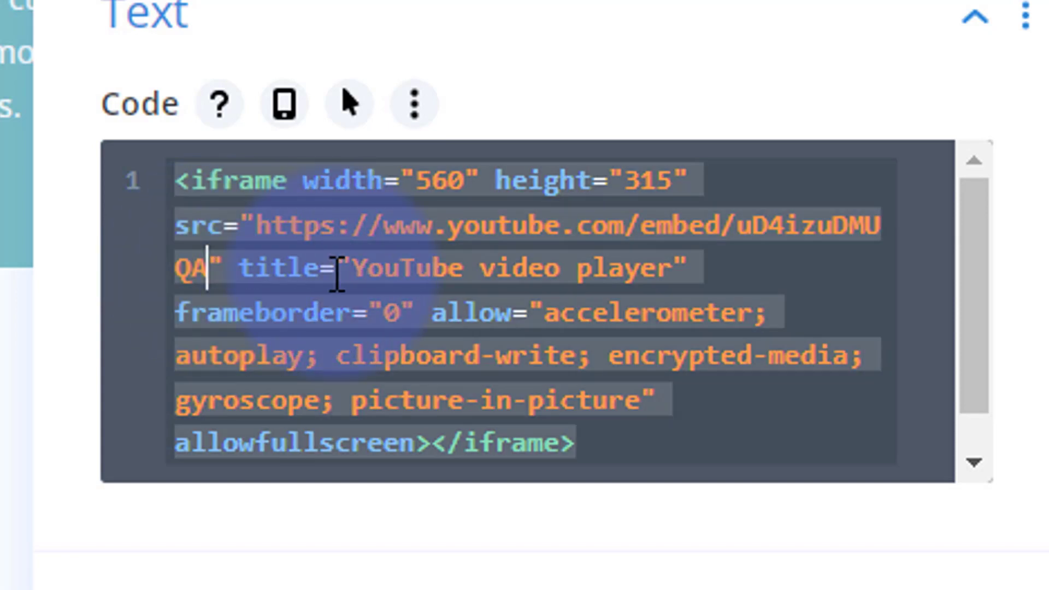
type("?")
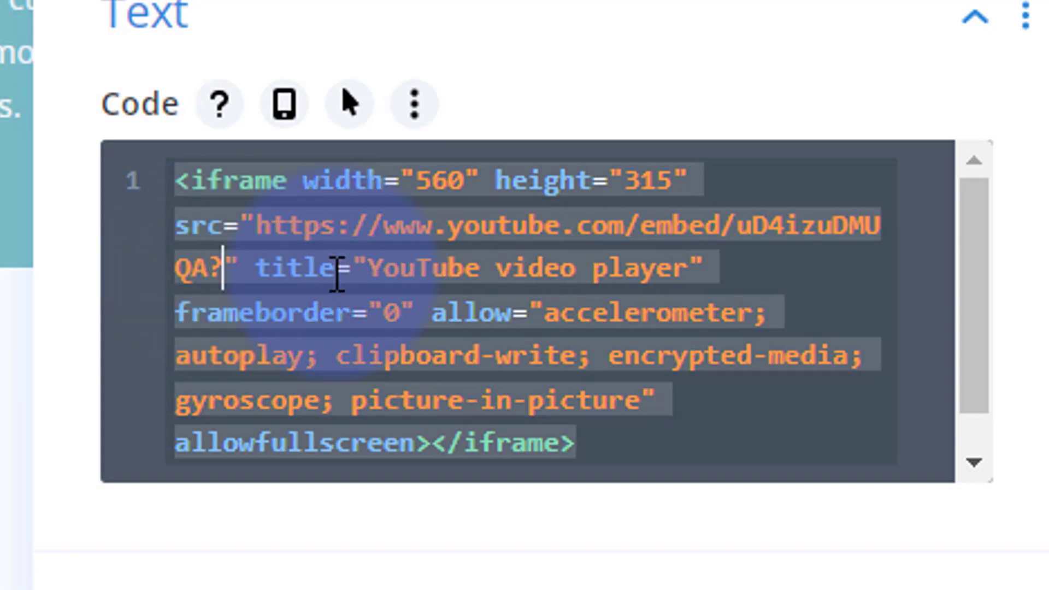
type("autoplay")
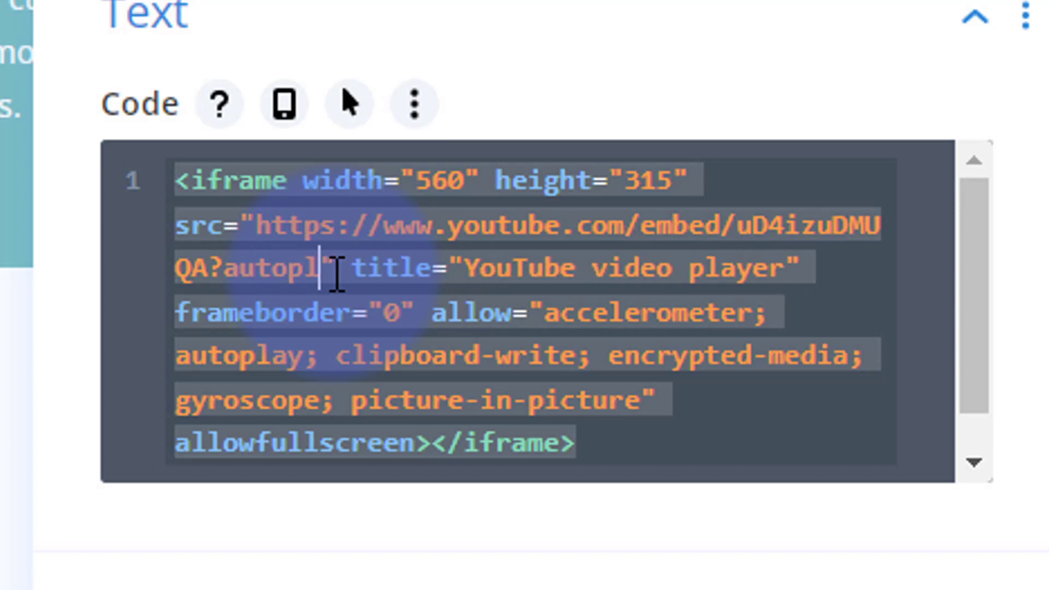
type("=1")
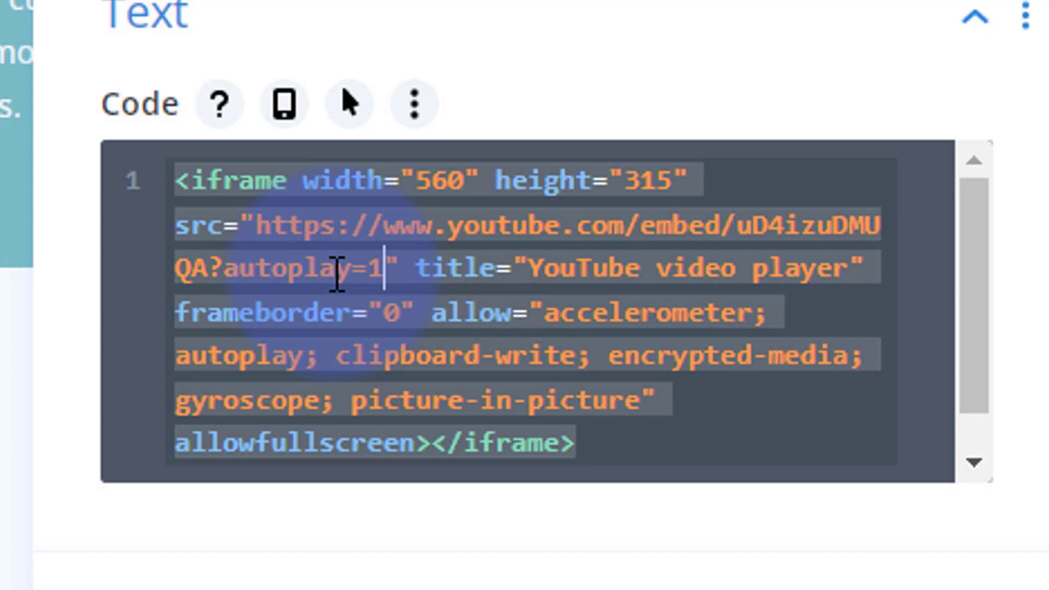
type("&")
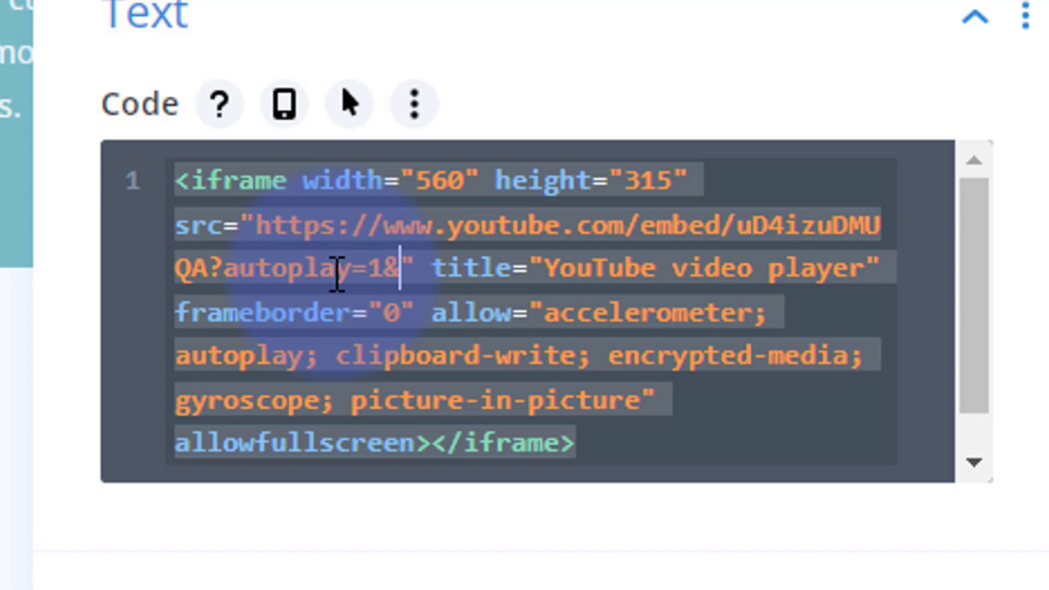
type("mute")
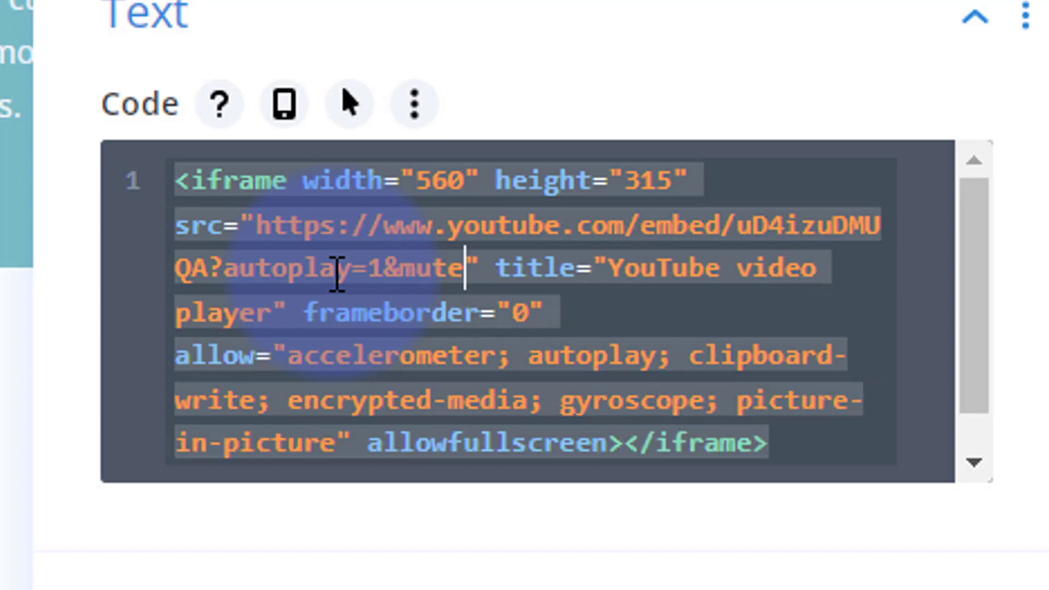
type("=1")
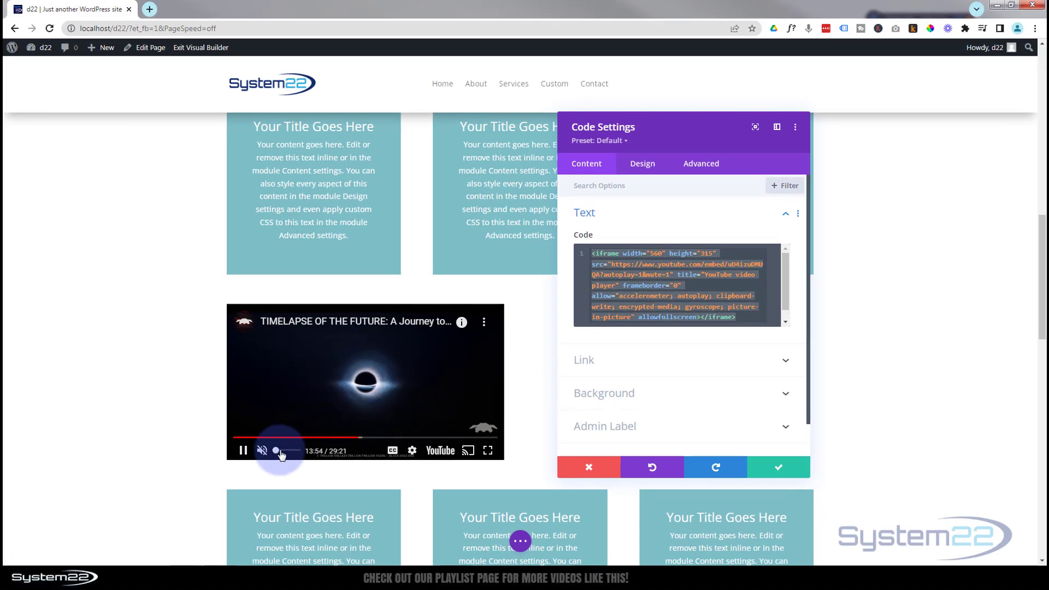
Drag the embedded player's volume to zero, check the video, and show the Code module's Advanced options
left_click_drag(294, 455, 275, 452)
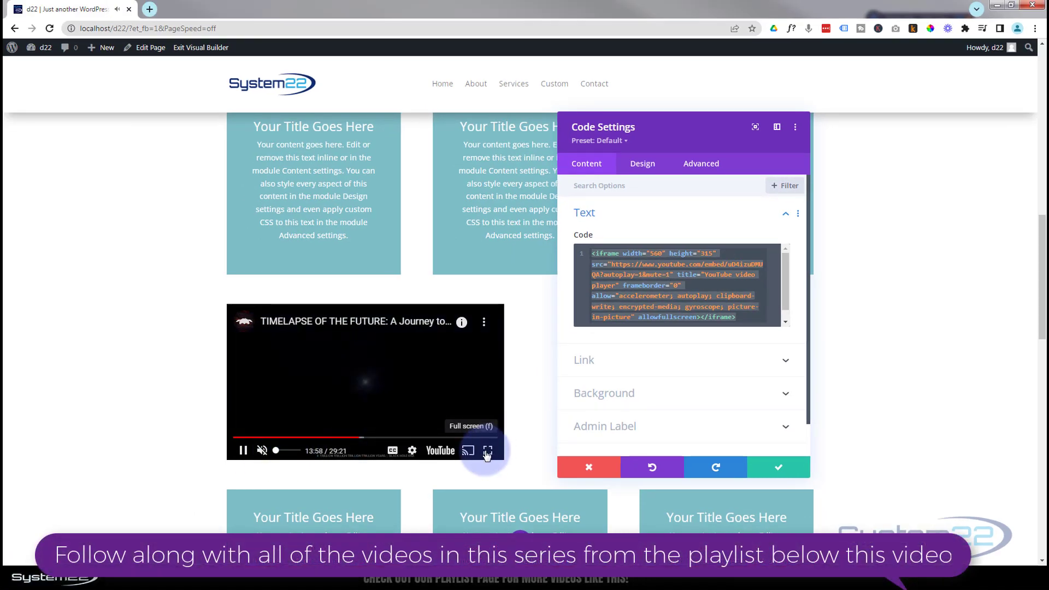
mouse_move(320, 360)
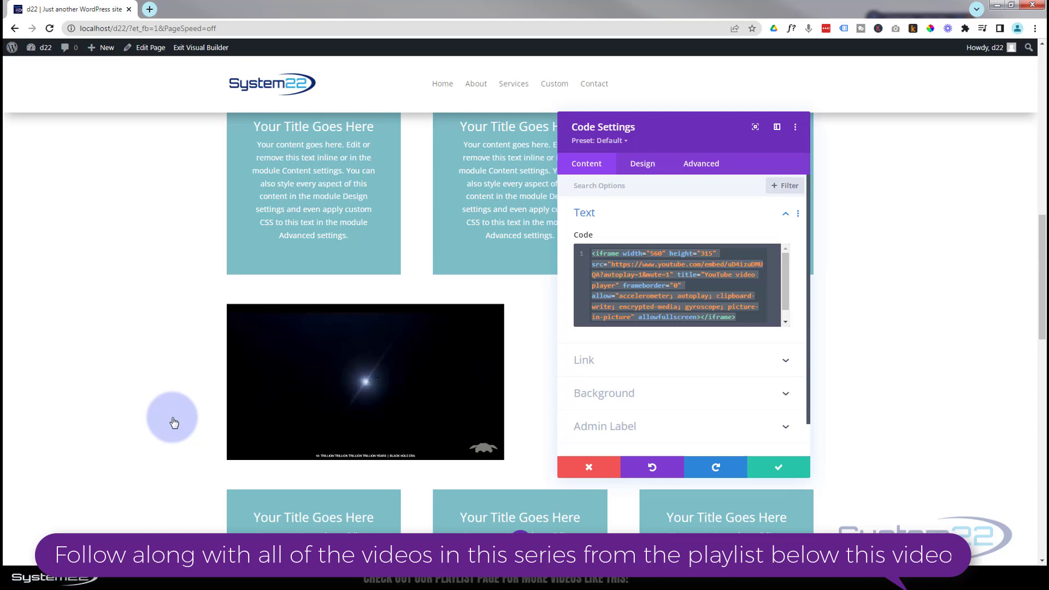
scroll(173, 422, "down", 7)
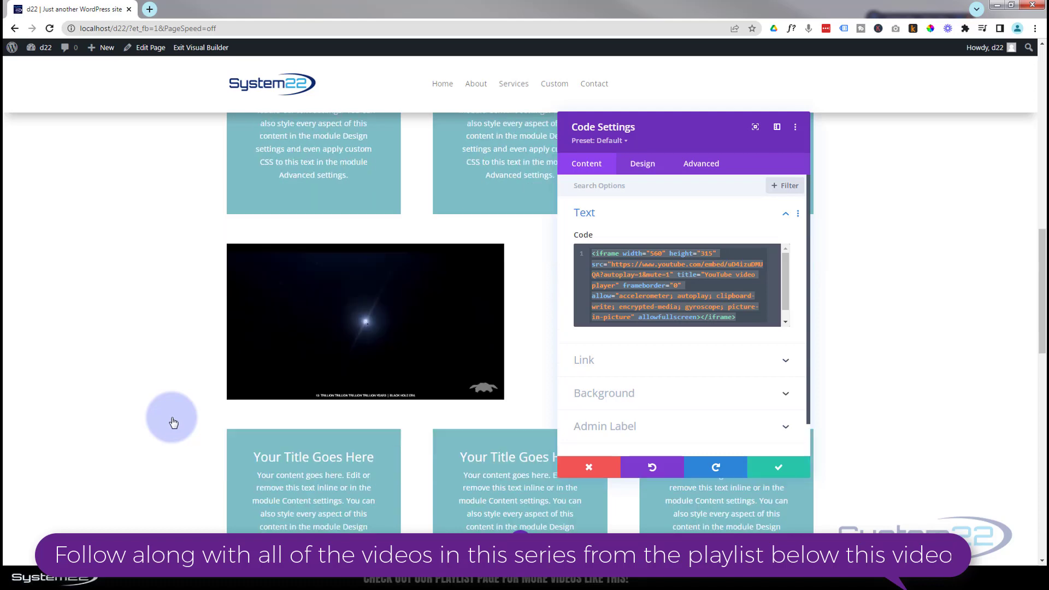
scroll(173, 422, "up", 8)
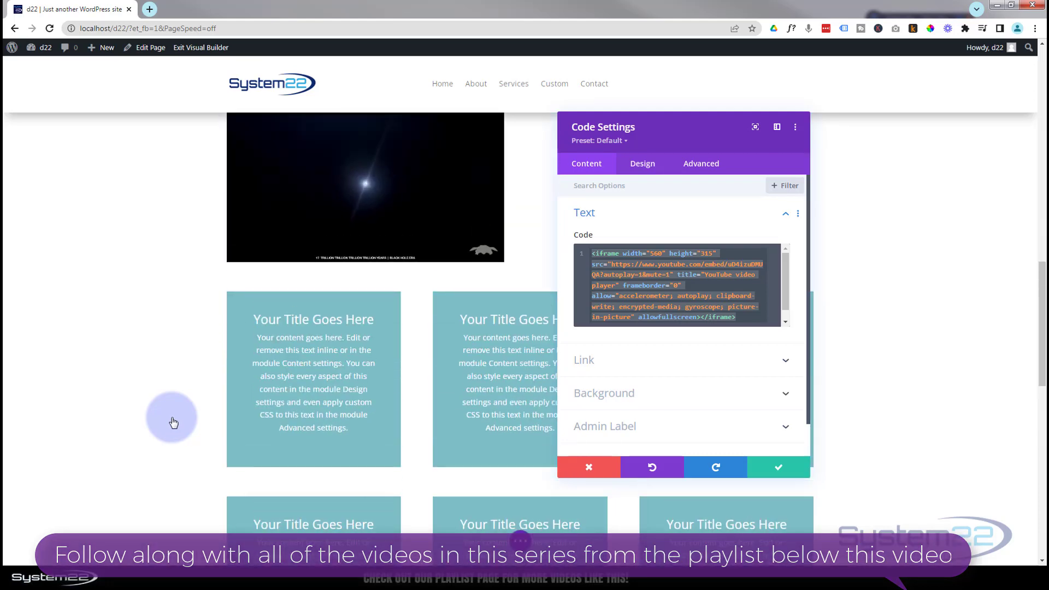
scroll(174, 423, "up", 4)
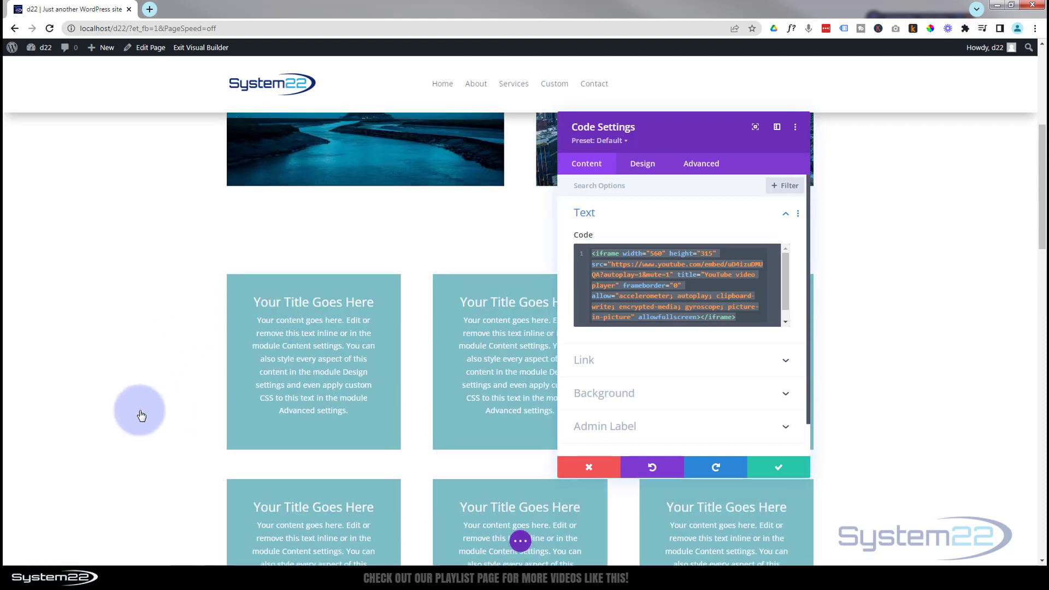
scroll(140, 415, "down", 5)
scroll(145, 455, "down", 6)
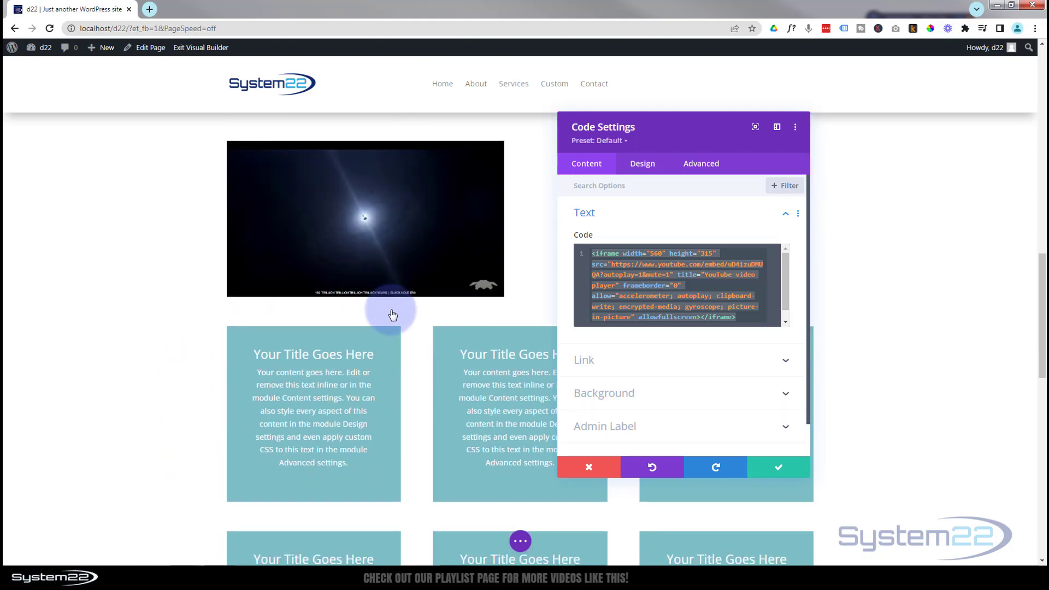
left_click(696, 171)
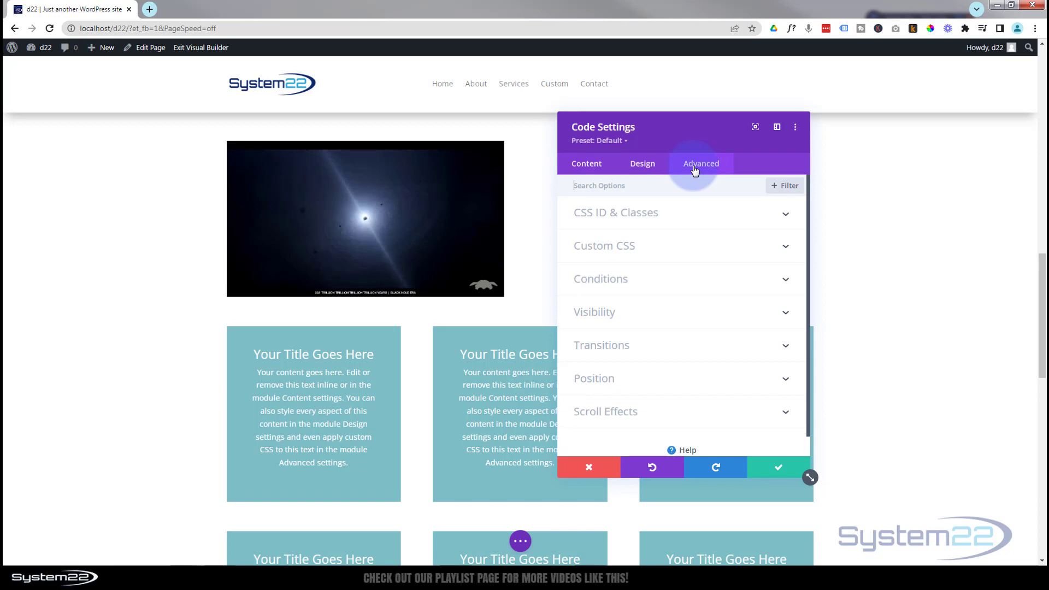
Set Sticky Position to Stick to Top and Bottom, with top and bottom sticky limits both Section
left_click(672, 412)
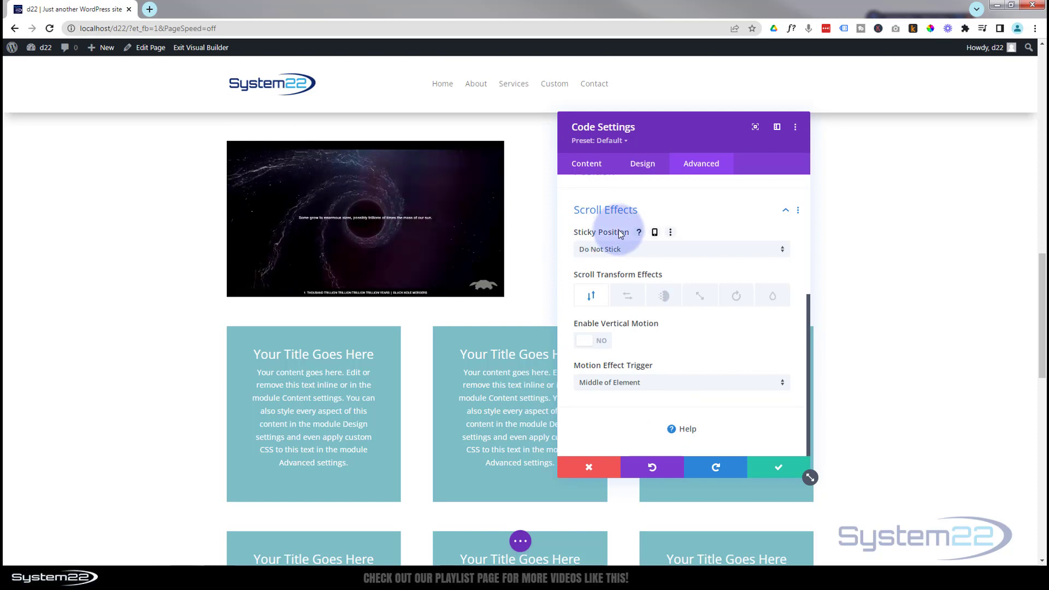
left_click(642, 252)
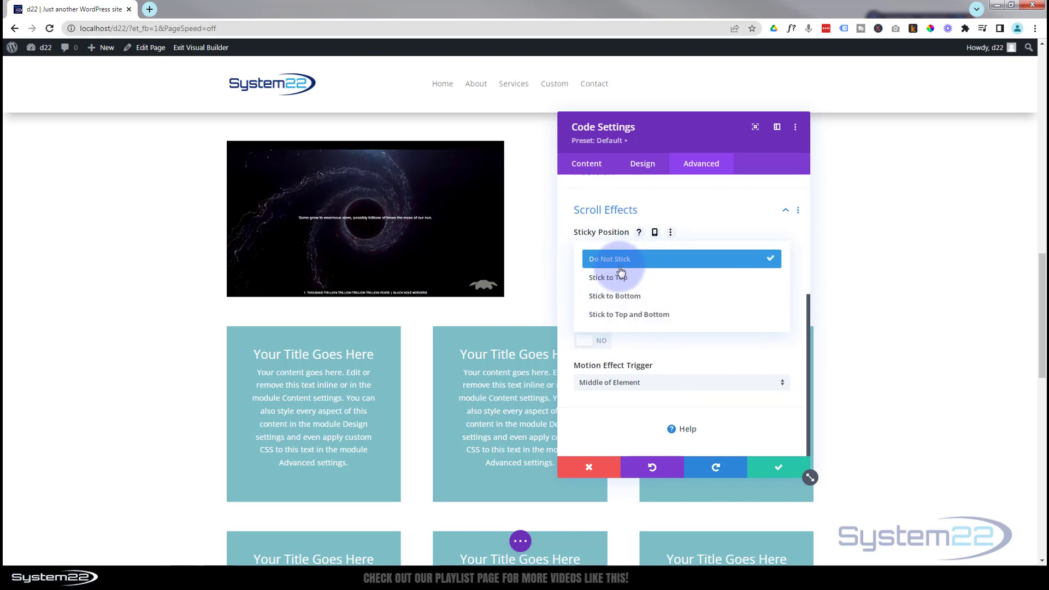
left_click(619, 315)
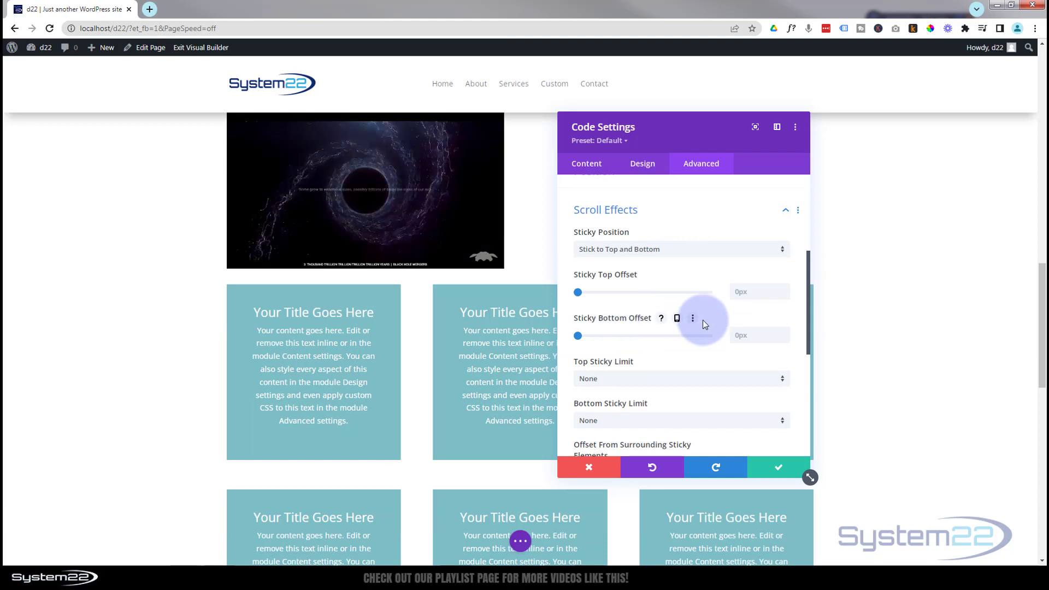
scroll(668, 287, "down", 3)
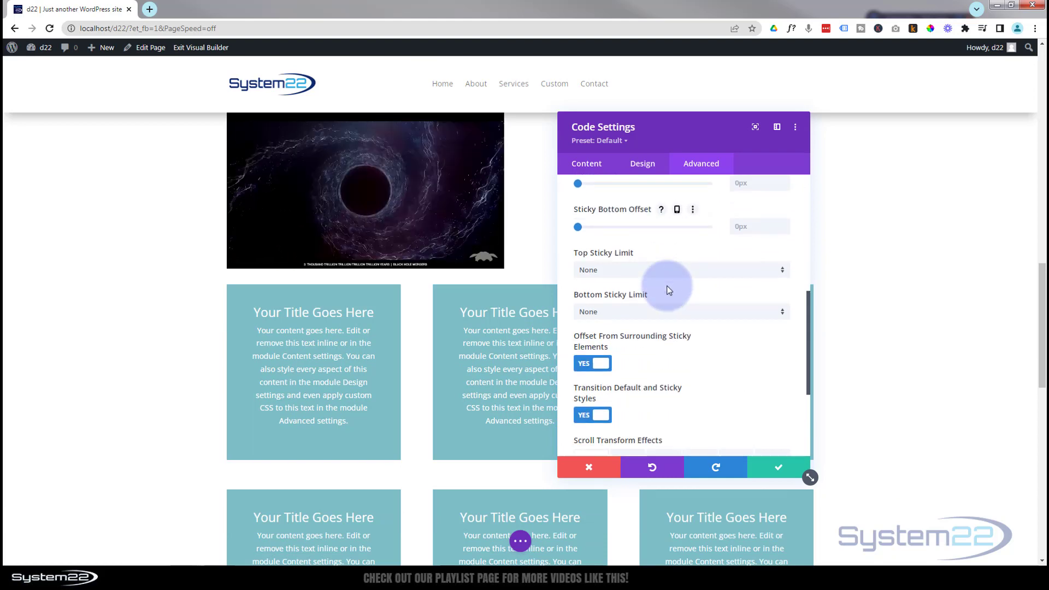
left_click(629, 273)
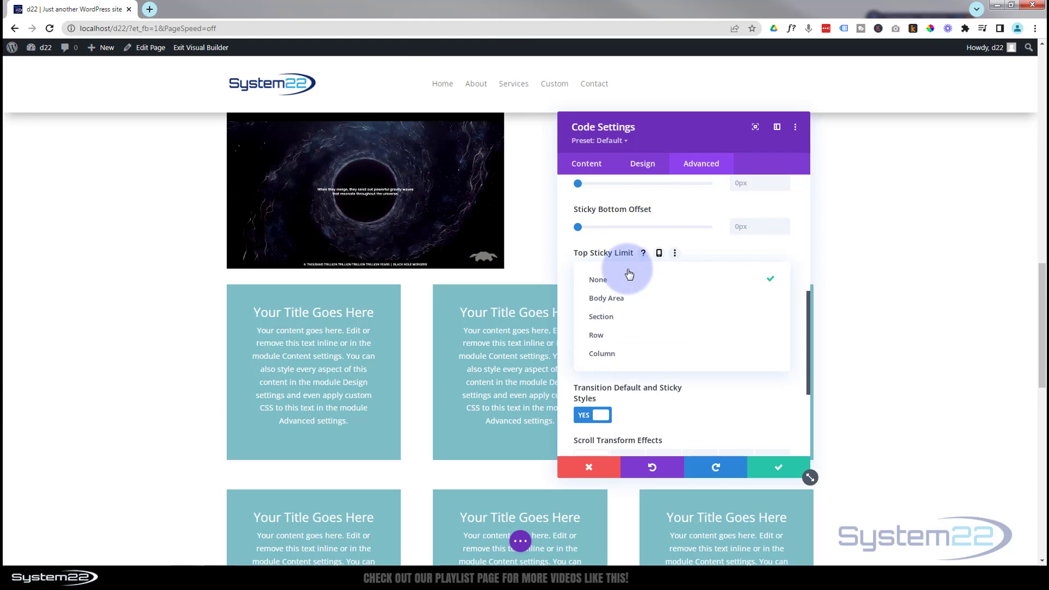
left_click(612, 320)
left_click(632, 316)
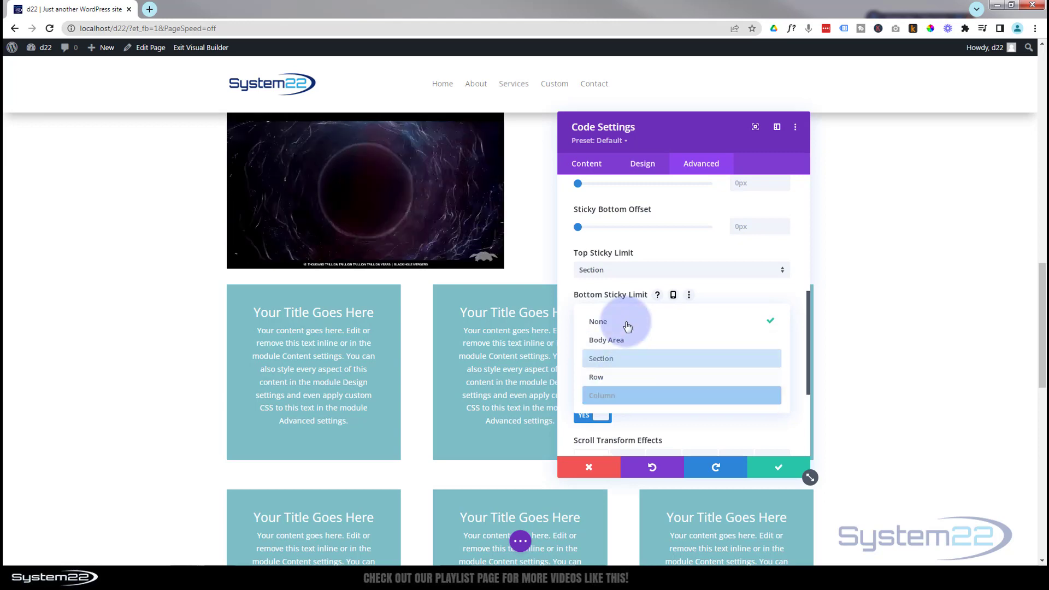
left_click(623, 361)
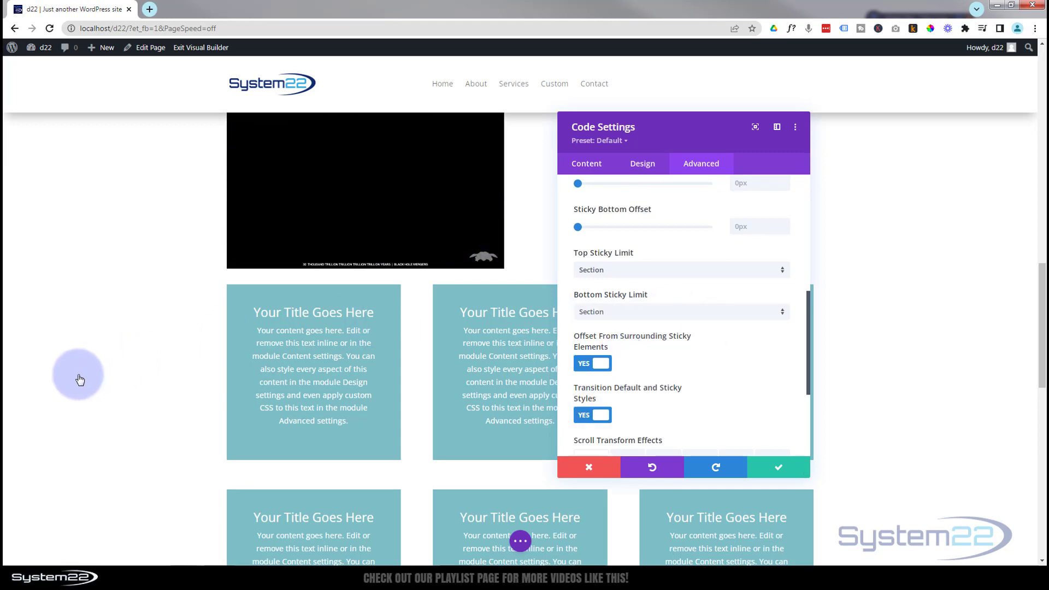
scroll(81, 379, "up", 2)
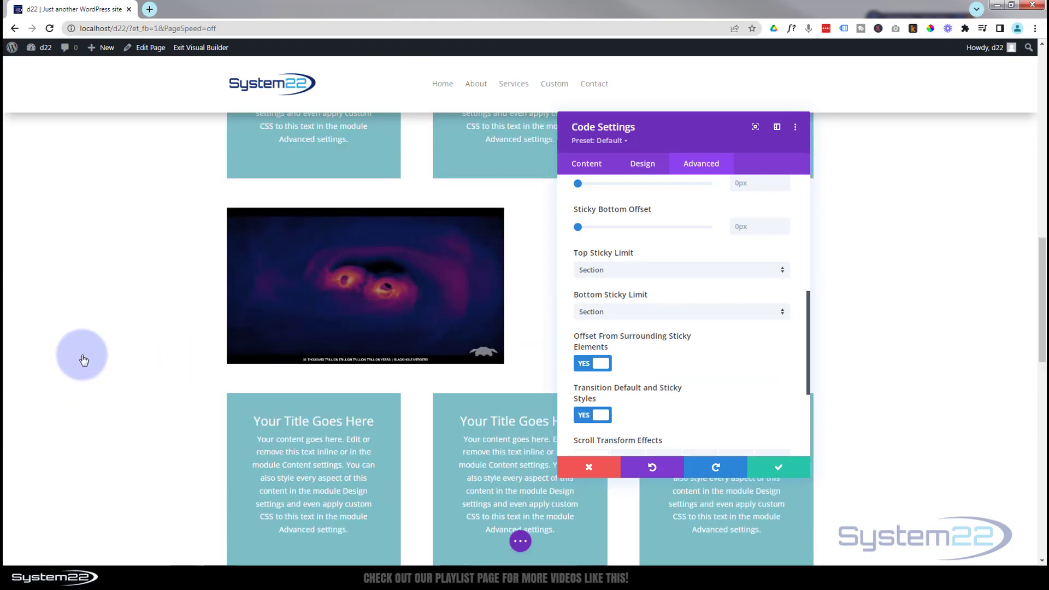
scroll(107, 347, "up", 1)
scroll(109, 346, "down", 2)
scroll(110, 345, "up", 3)
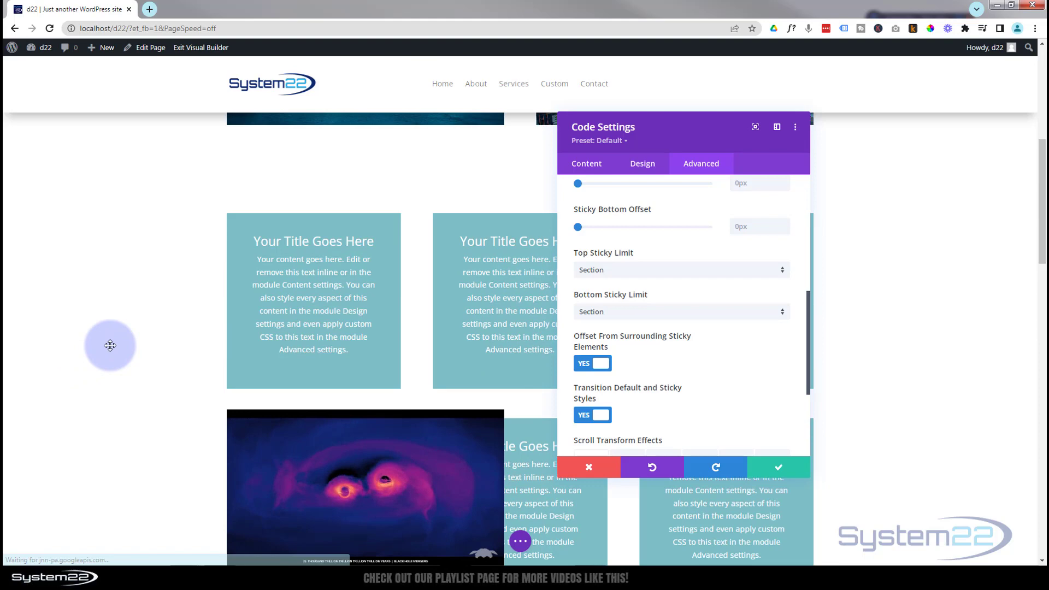
scroll(110, 346, "up", 3)
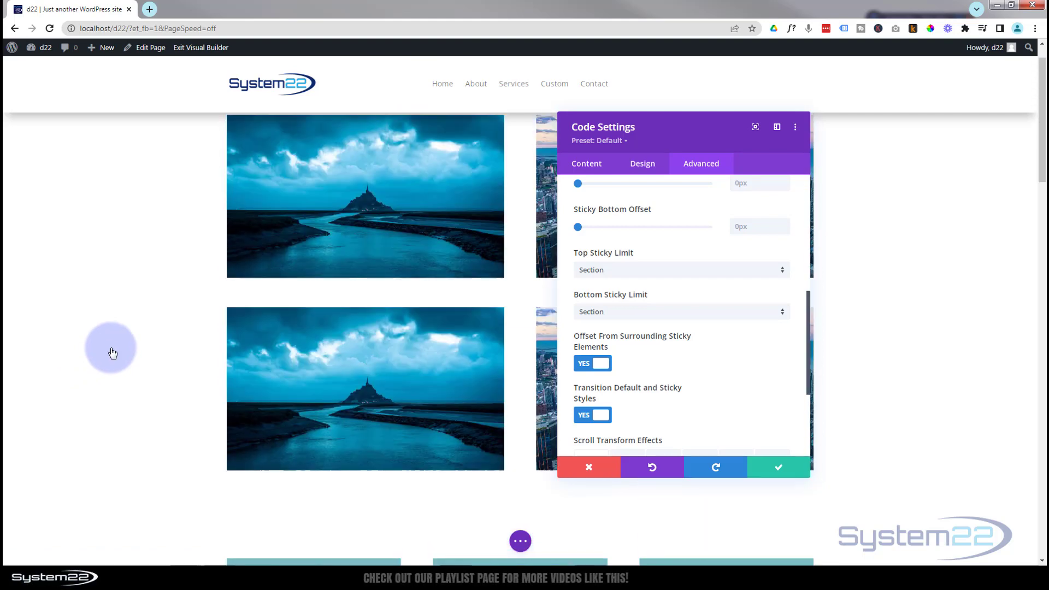
scroll(164, 520, "down", 2)
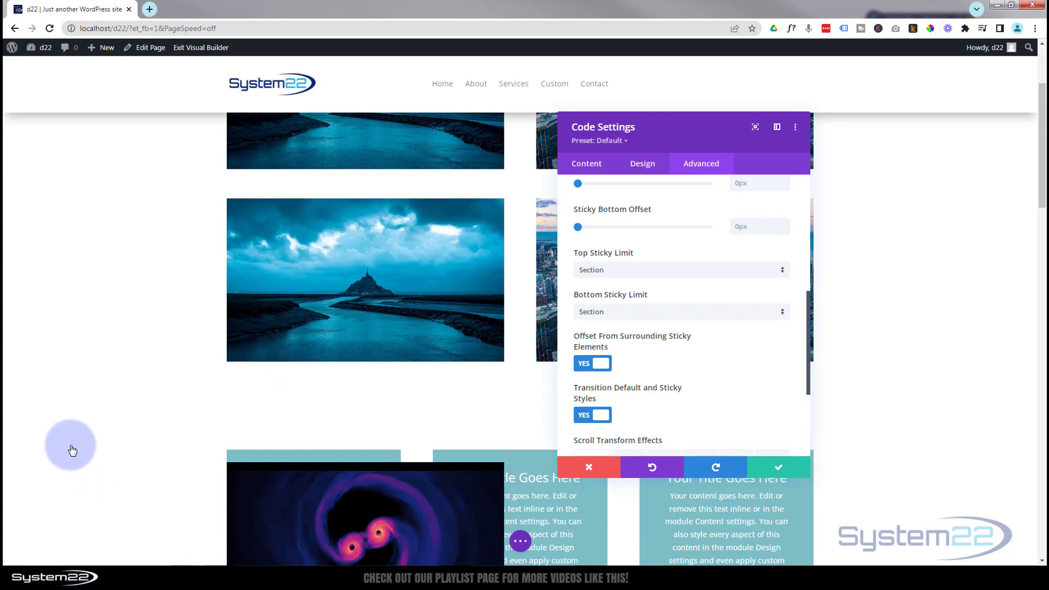
scroll(166, 456, "down", 2)
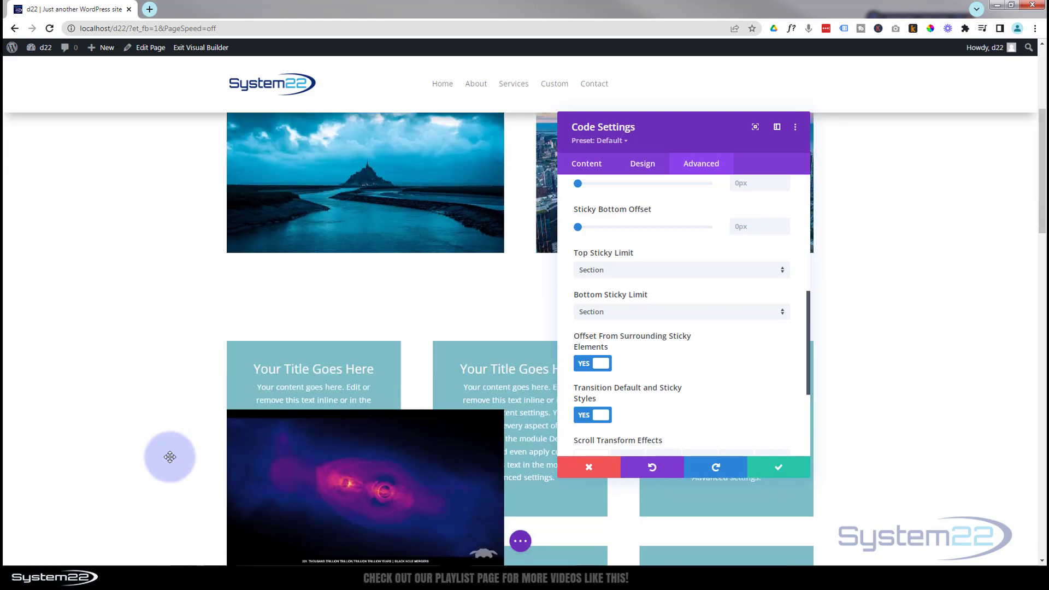
scroll(170, 457, "down", 5)
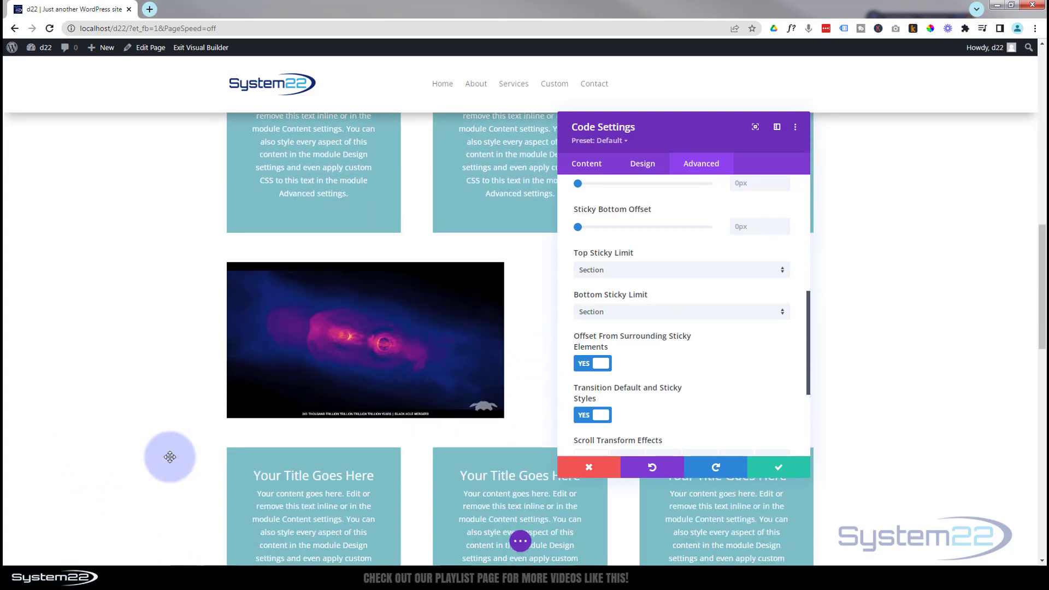
scroll(170, 457, "down", 2)
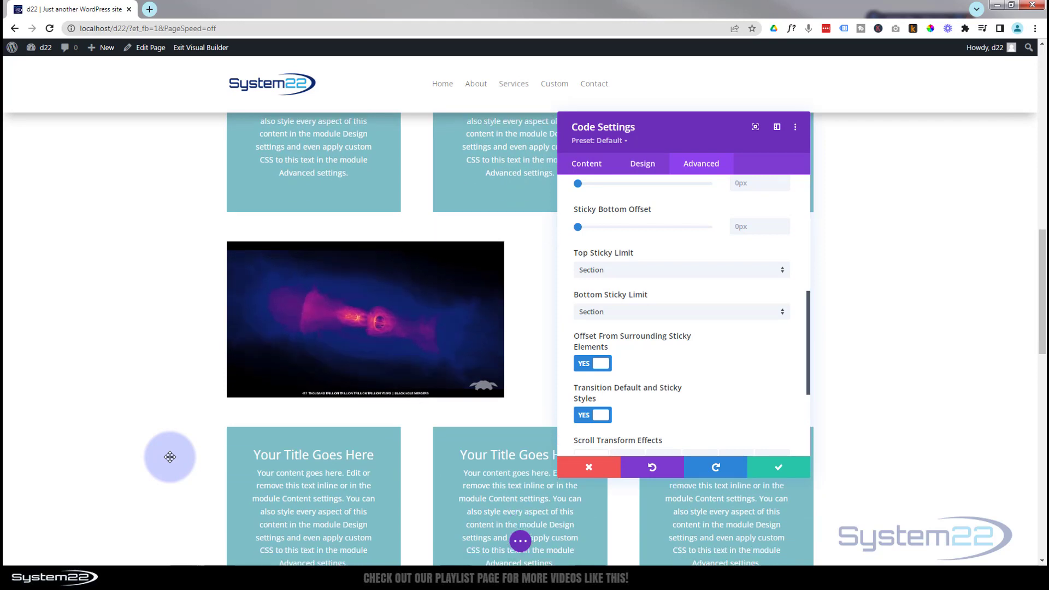
scroll(170, 457, "down", 4)
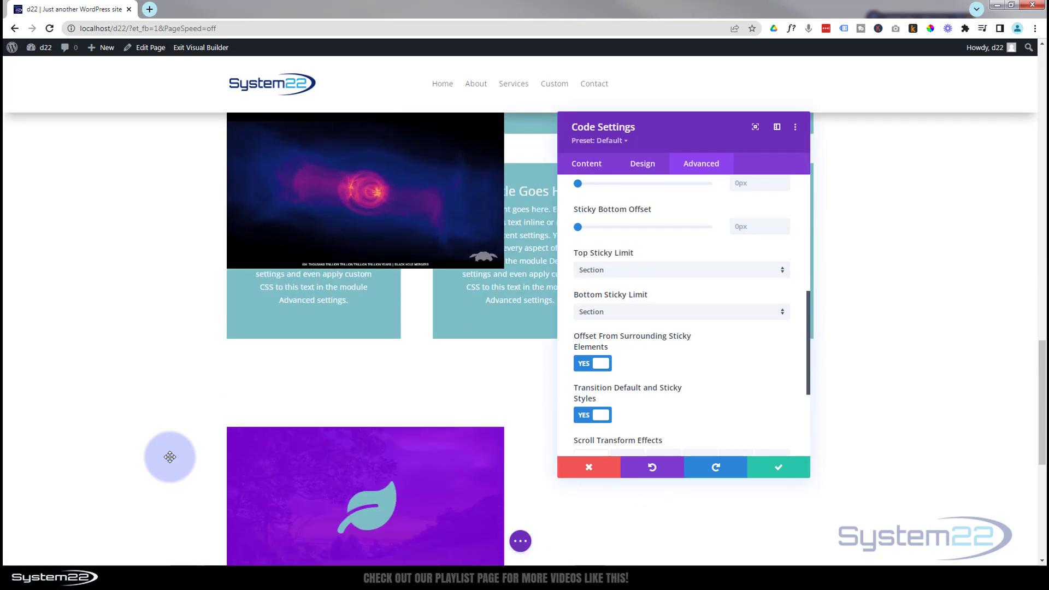
scroll(170, 457, "down", 3)
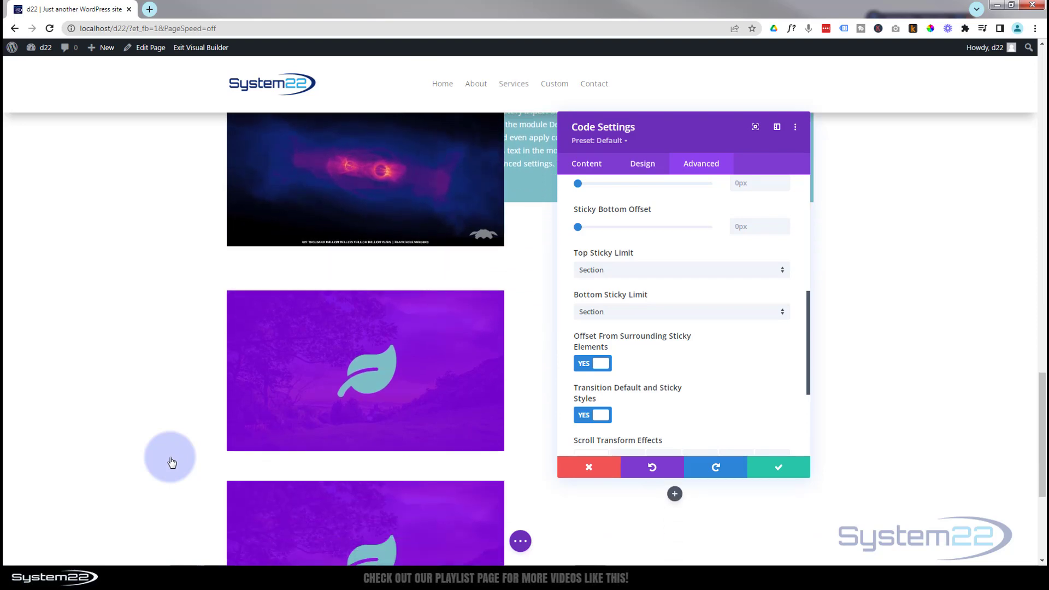
scroll(171, 462, "down", 4)
scroll(171, 463, "up", 6)
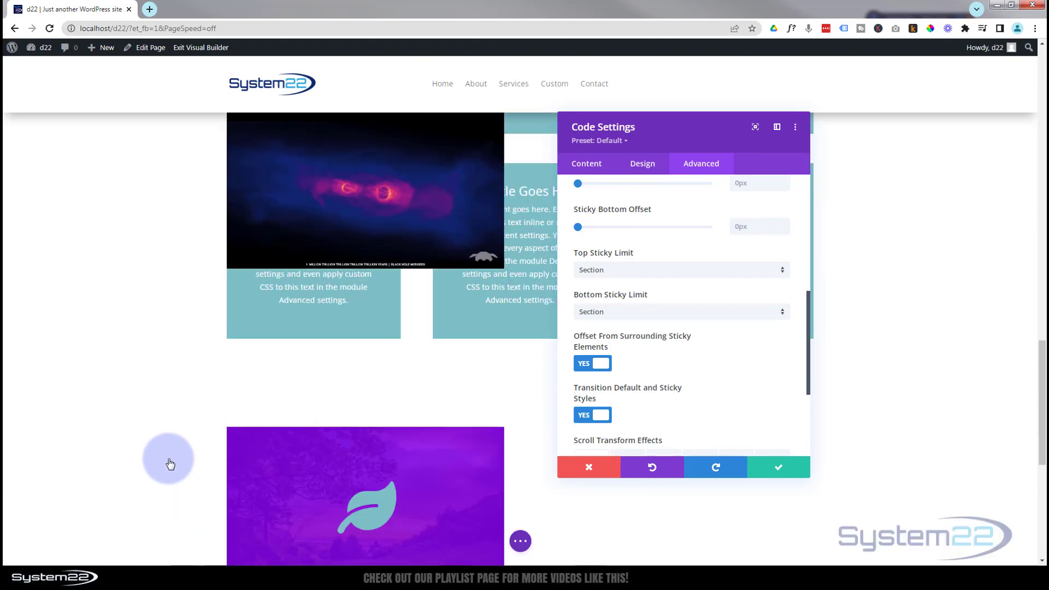
scroll(170, 464, "up", 8)
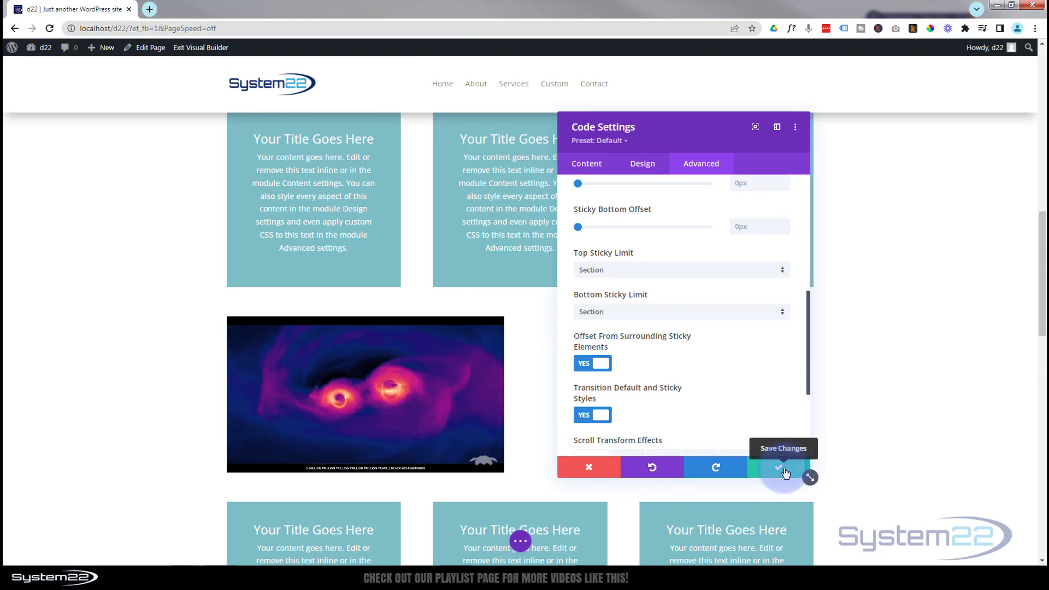
Save the Code module settings and the page, then exit the Visual Builder to the live page
left_click(779, 468)
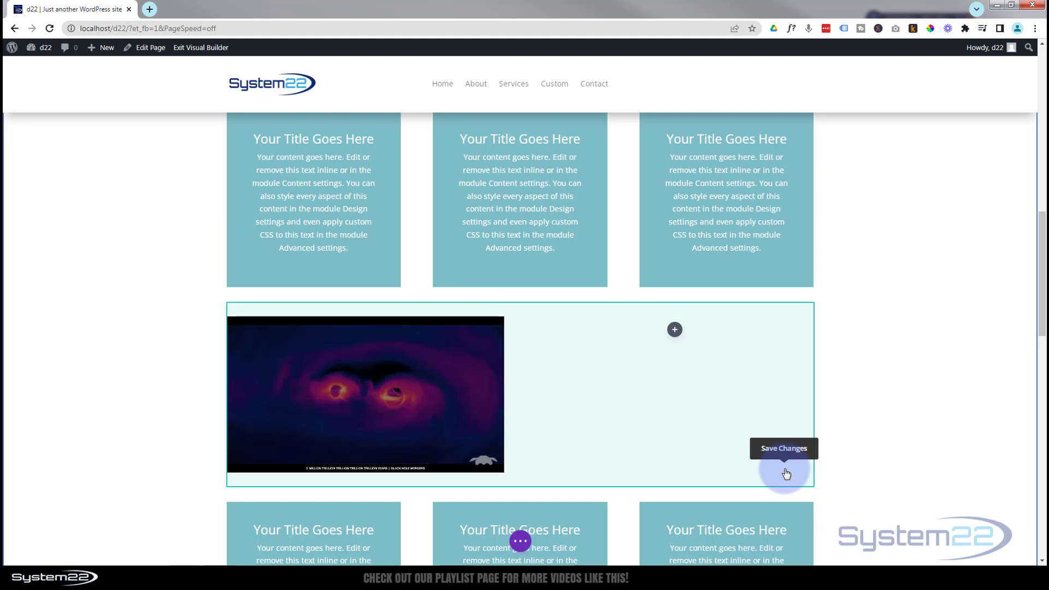
left_click(520, 541)
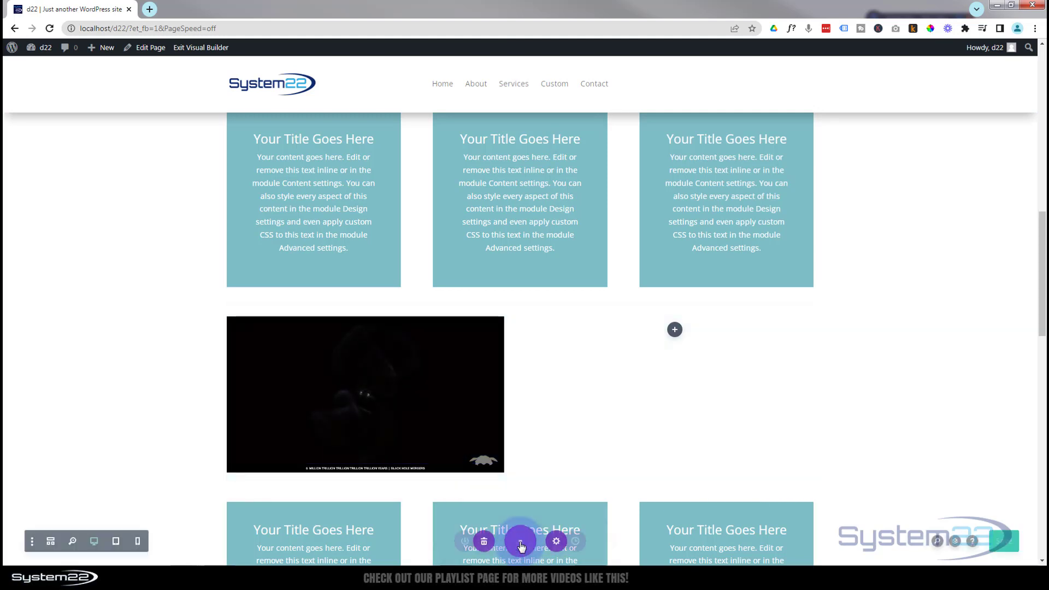
left_click(1007, 544)
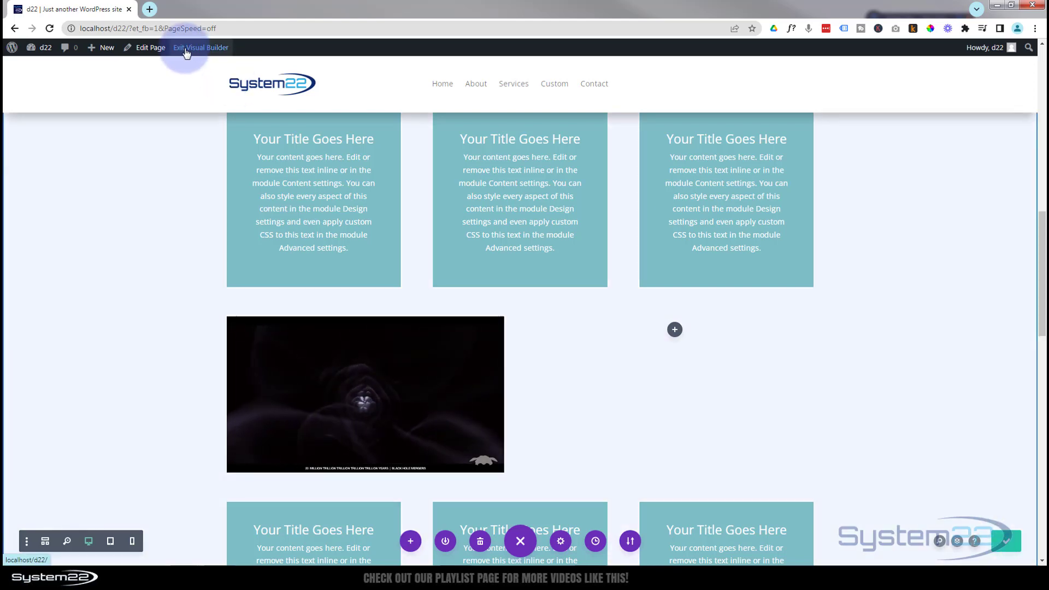
left_click(186, 49)
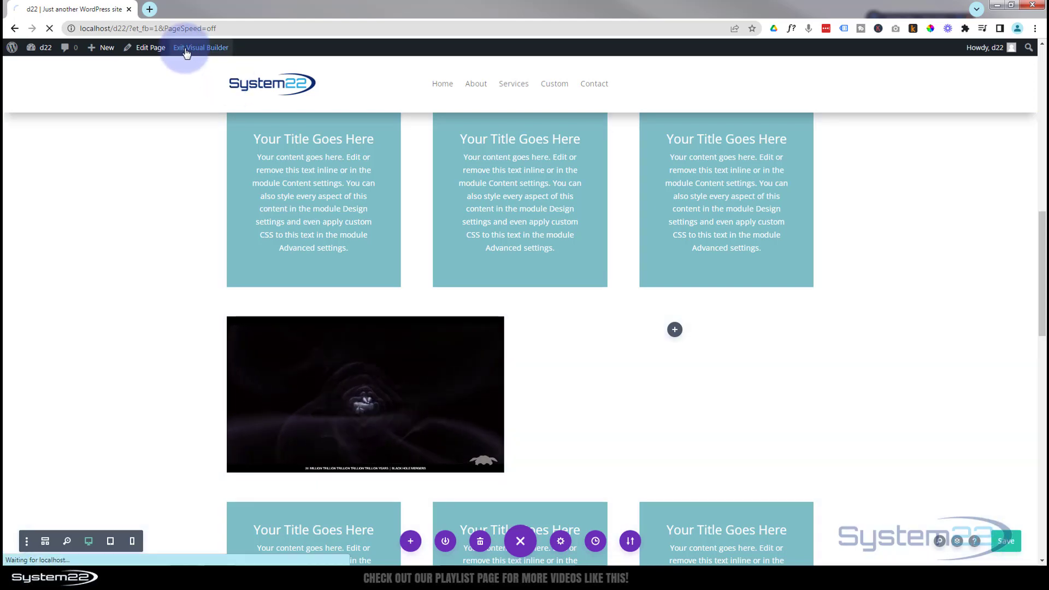
left_click(200, 50)
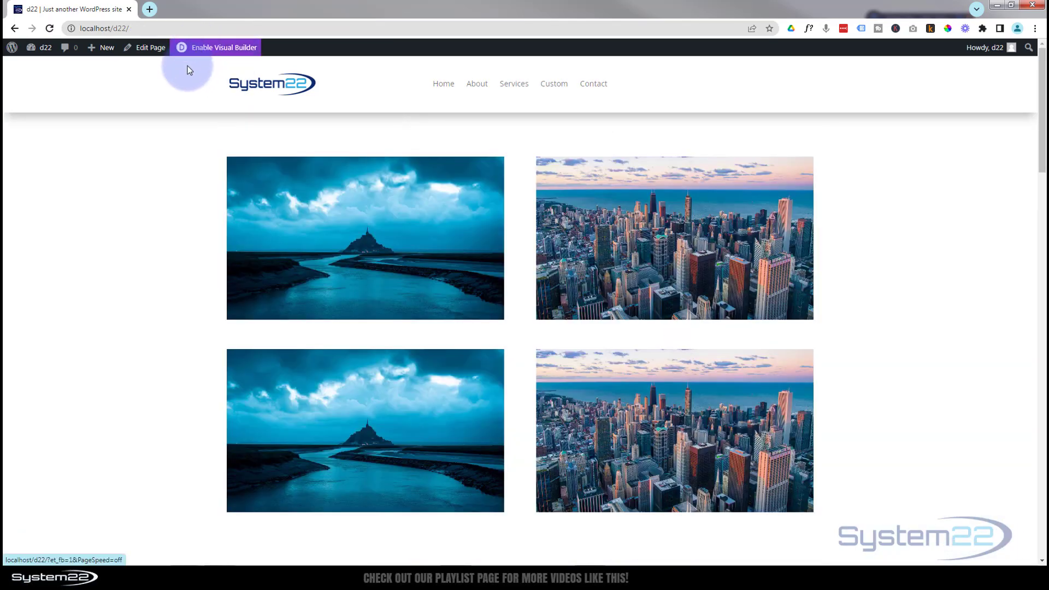
scroll(169, 191, "down", 5)
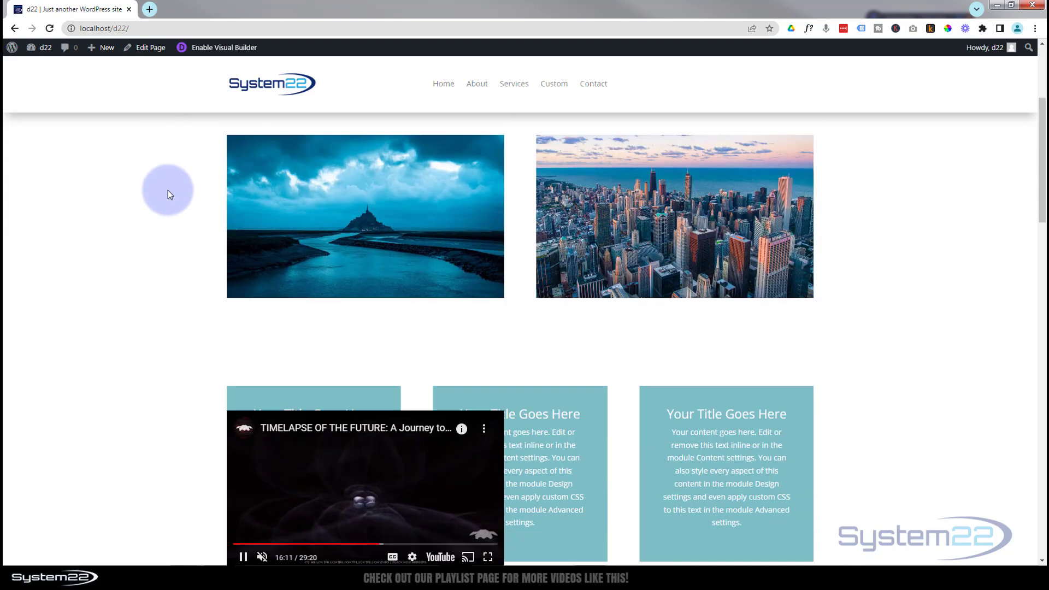
scroll(168, 190, "down", 2)
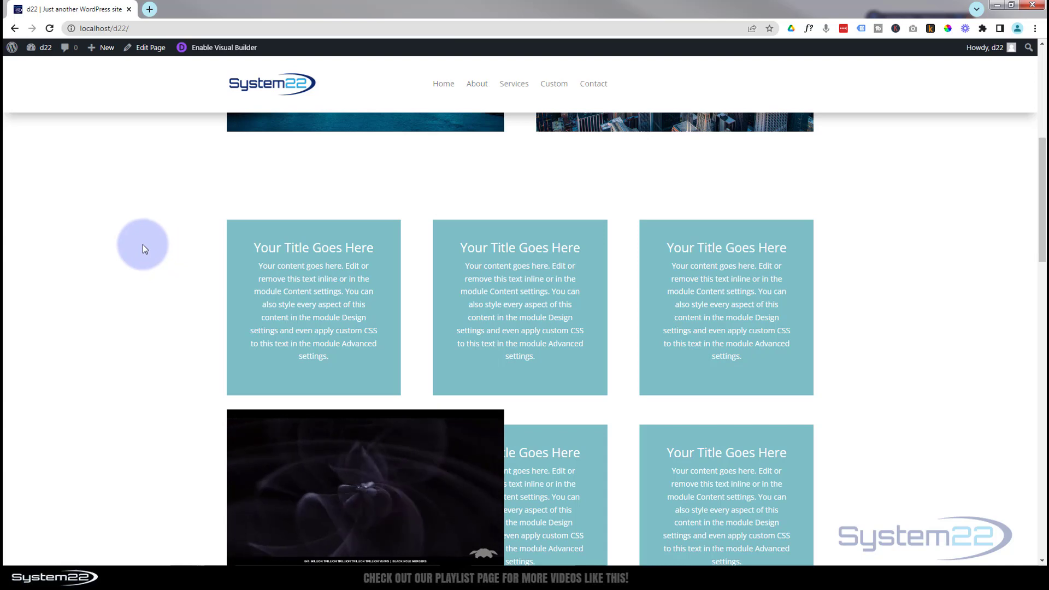
scroll(143, 248, "down", 2)
scroll(142, 248, "down", 1)
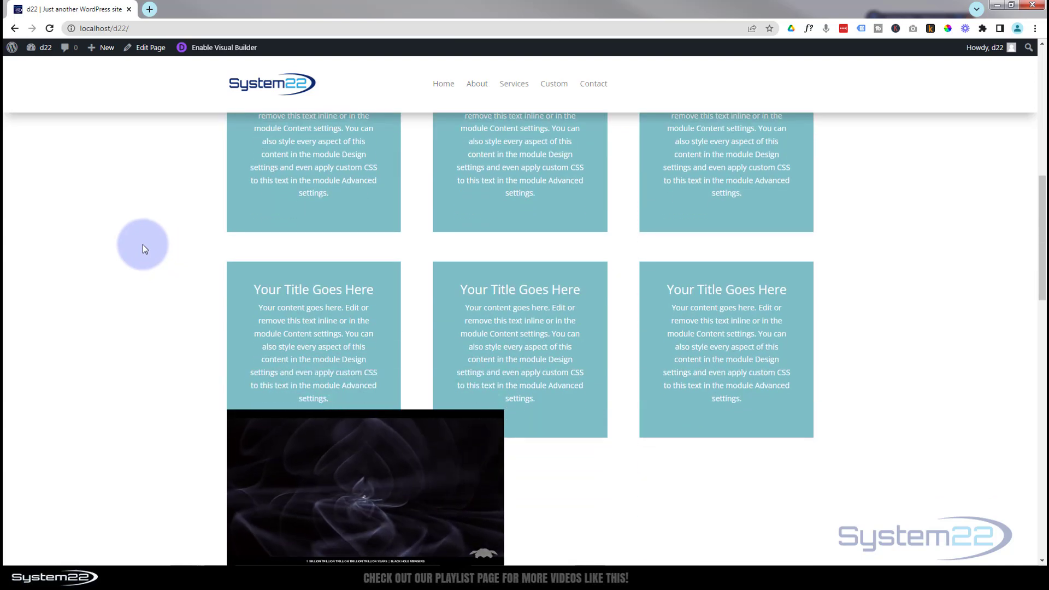
scroll(143, 247, "down", 1)
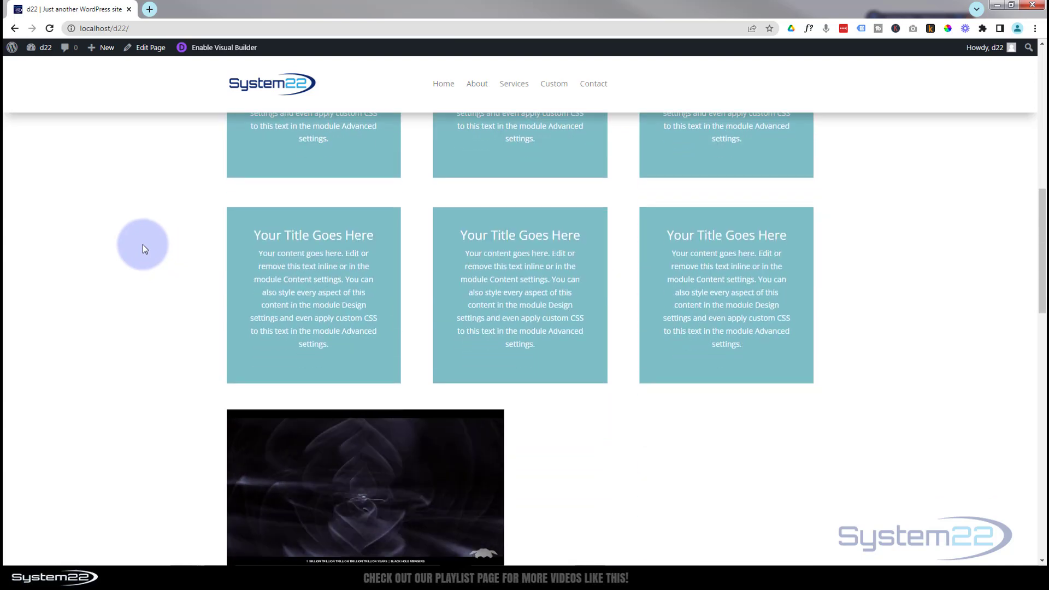
scroll(143, 249, "down", 2)
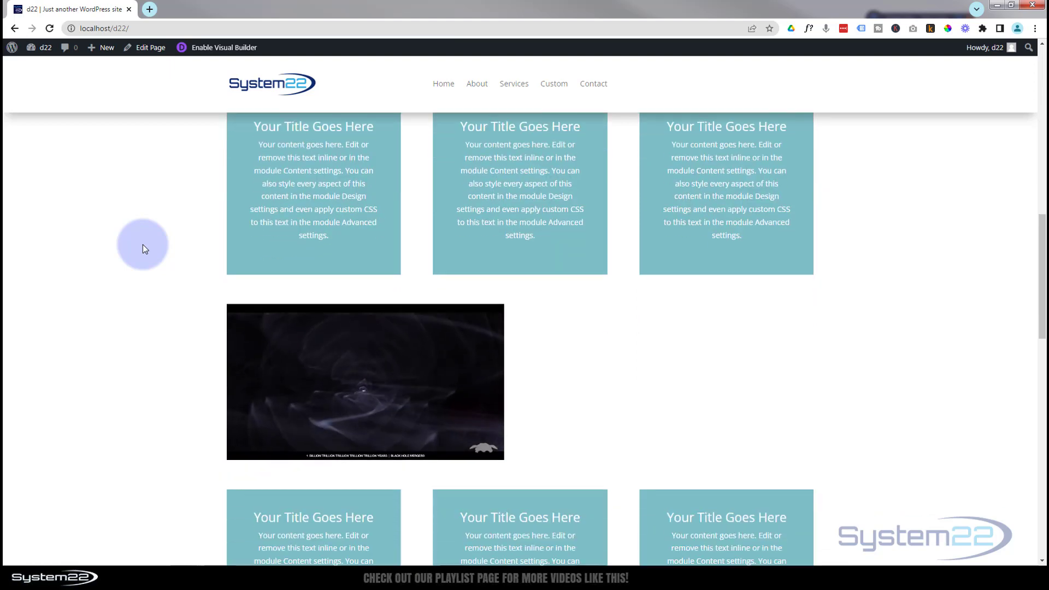
scroll(142, 249, "down", 3)
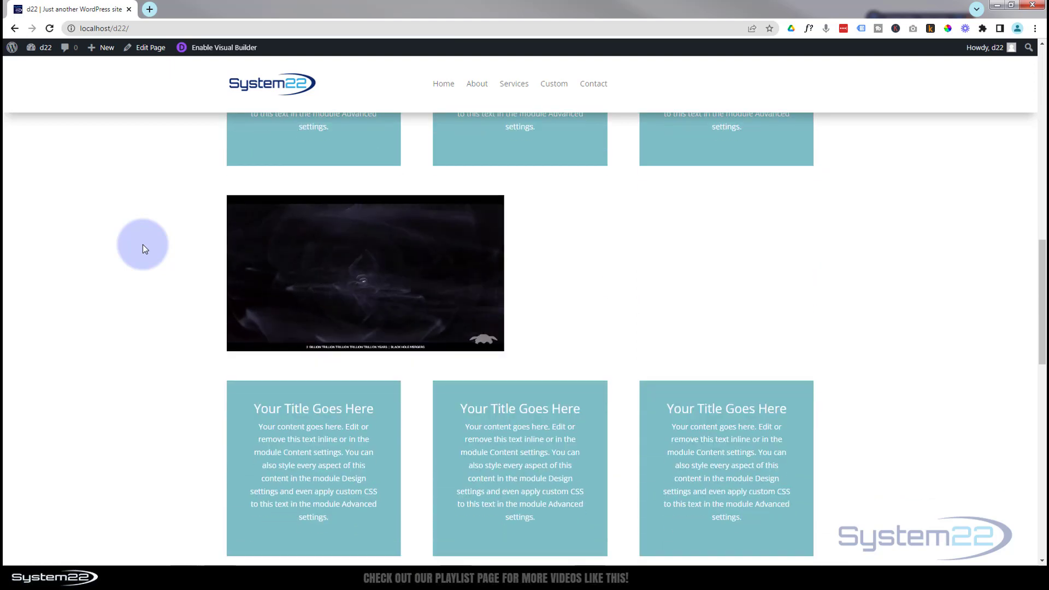
scroll(142, 245, "down", 6)
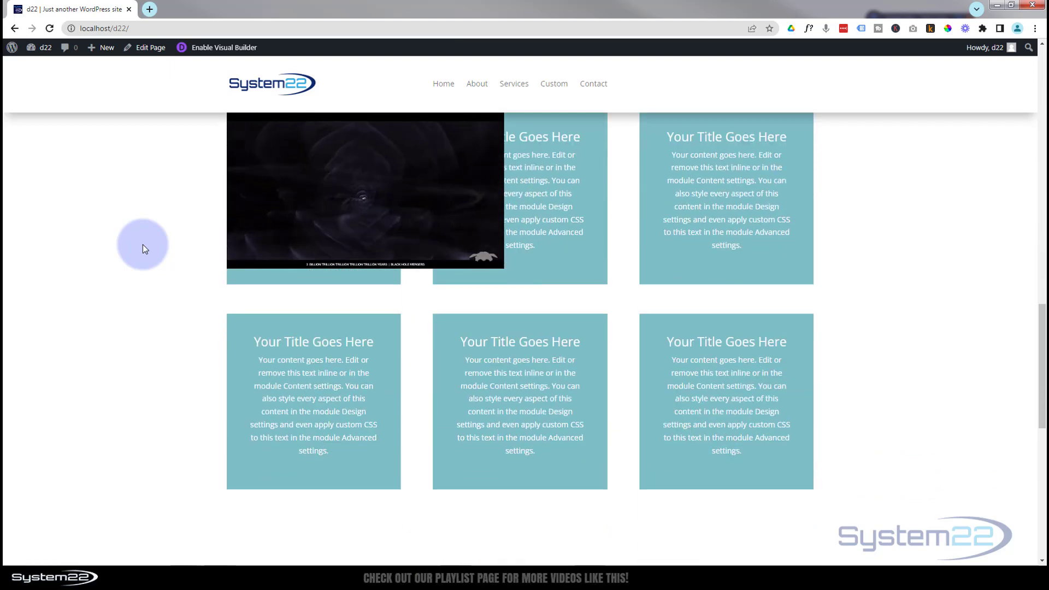
scroll(143, 249, "down", 4)
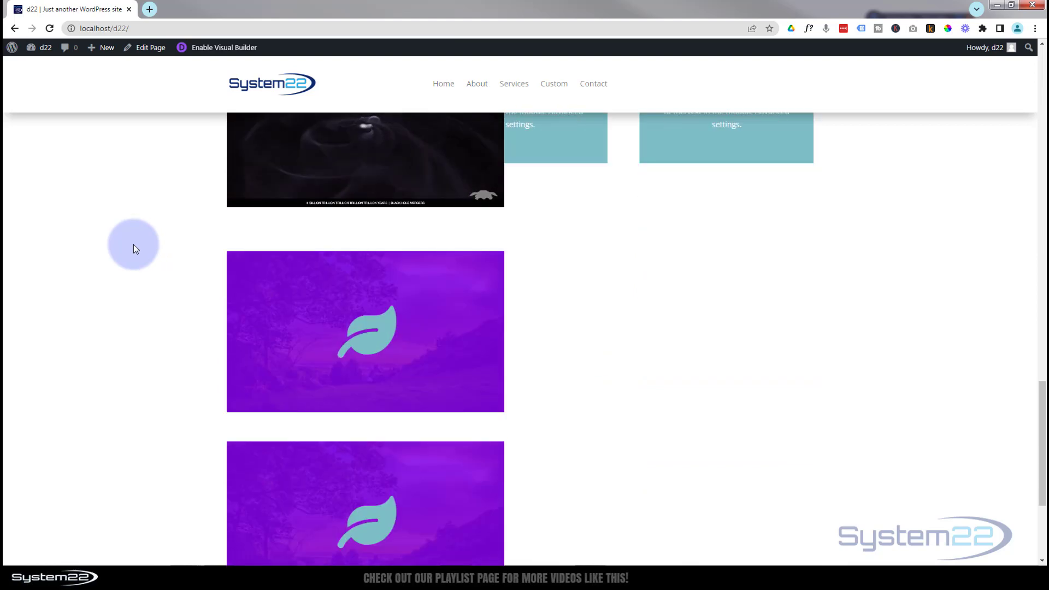
scroll(133, 245, "down", 4)
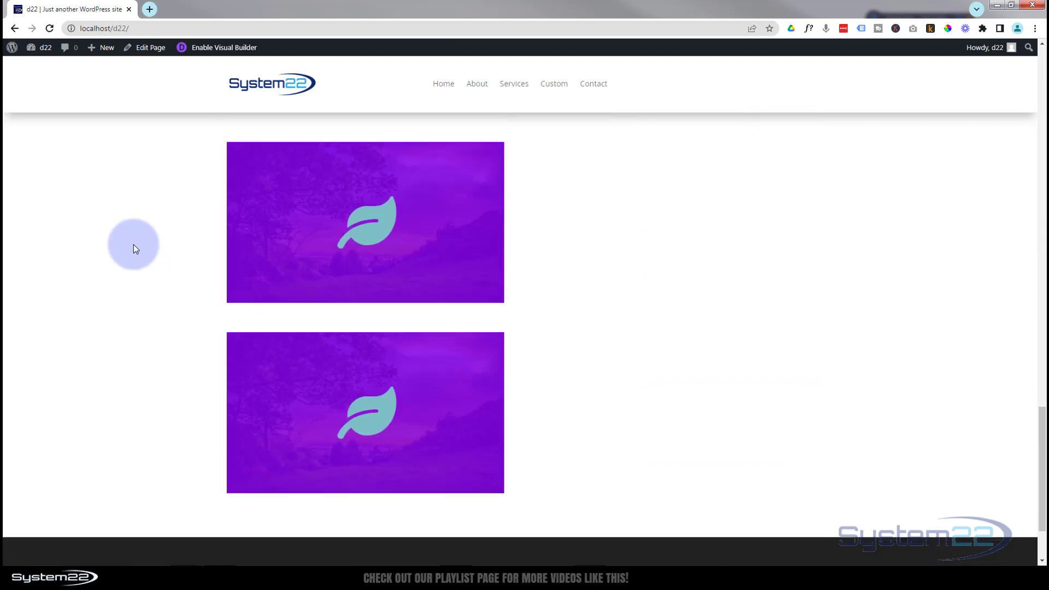
scroll(133, 244, "up", 8)
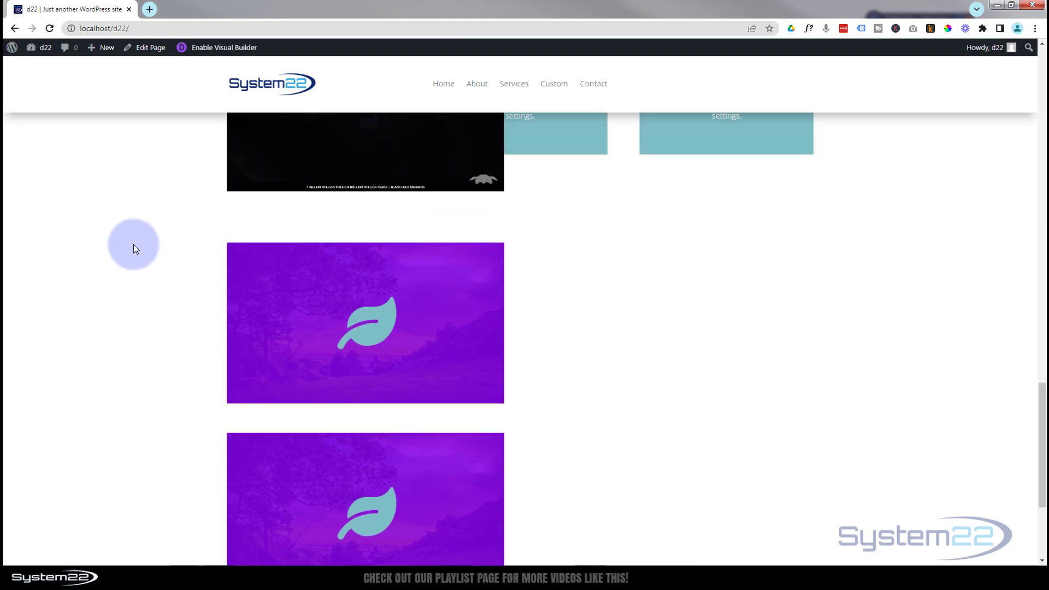
scroll(133, 244, "up", 2)
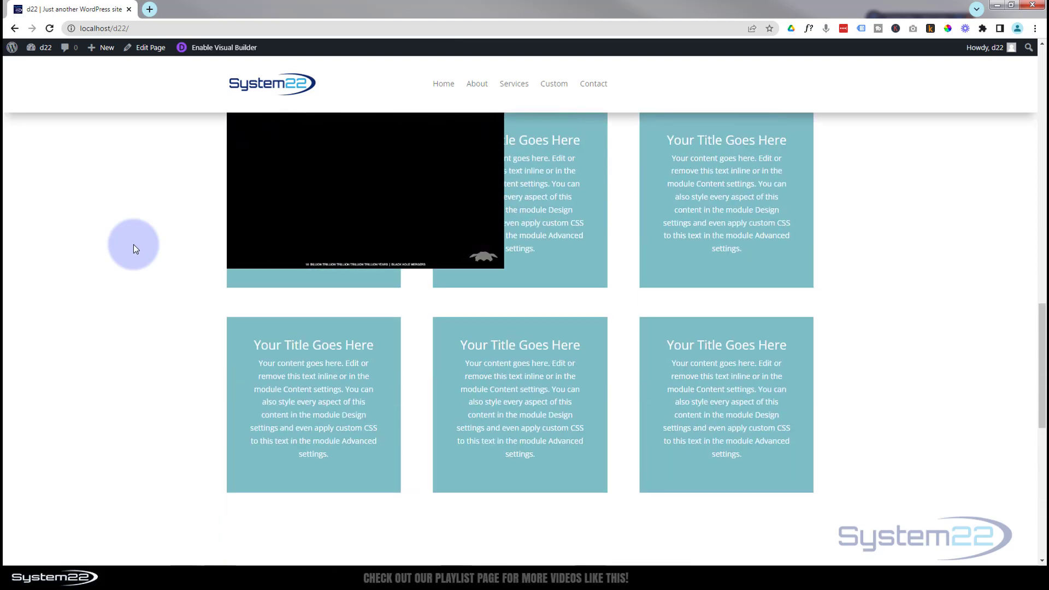
scroll(133, 244, "up", 1)
mouse_move(334, 201)
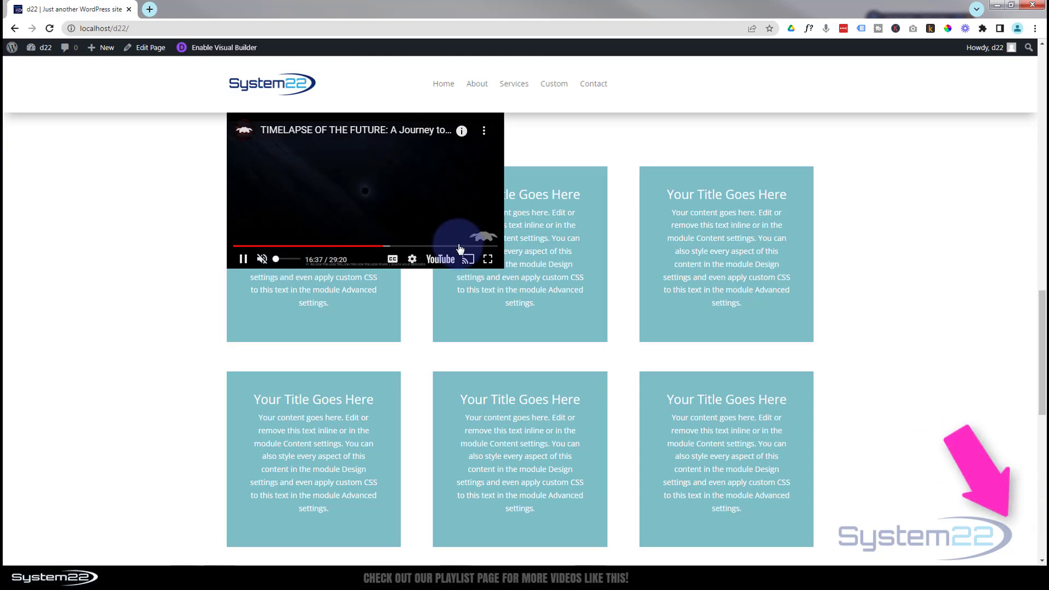
left_click(488, 260)
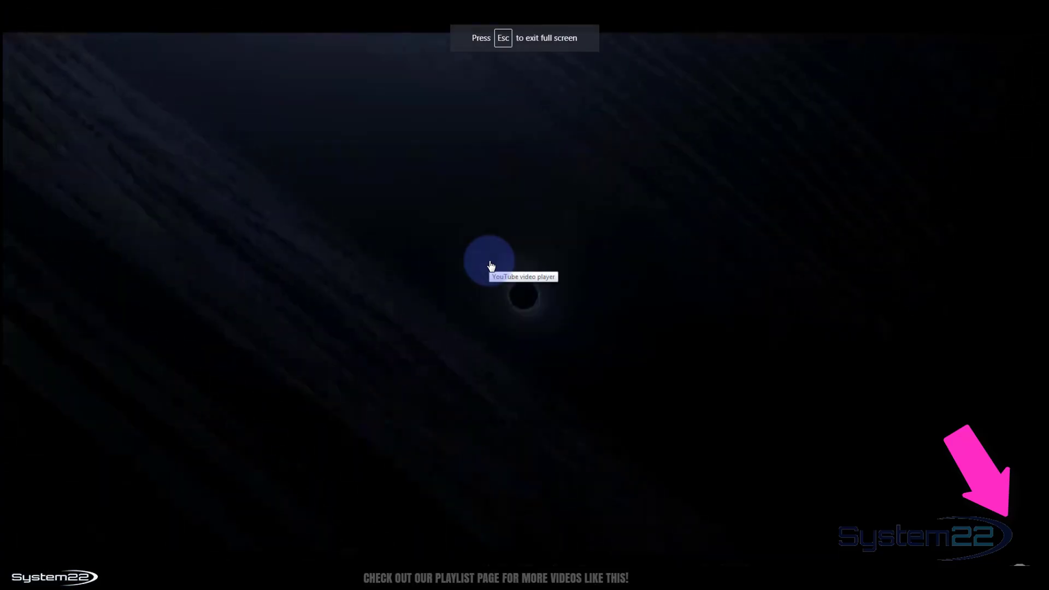
key("Escape")
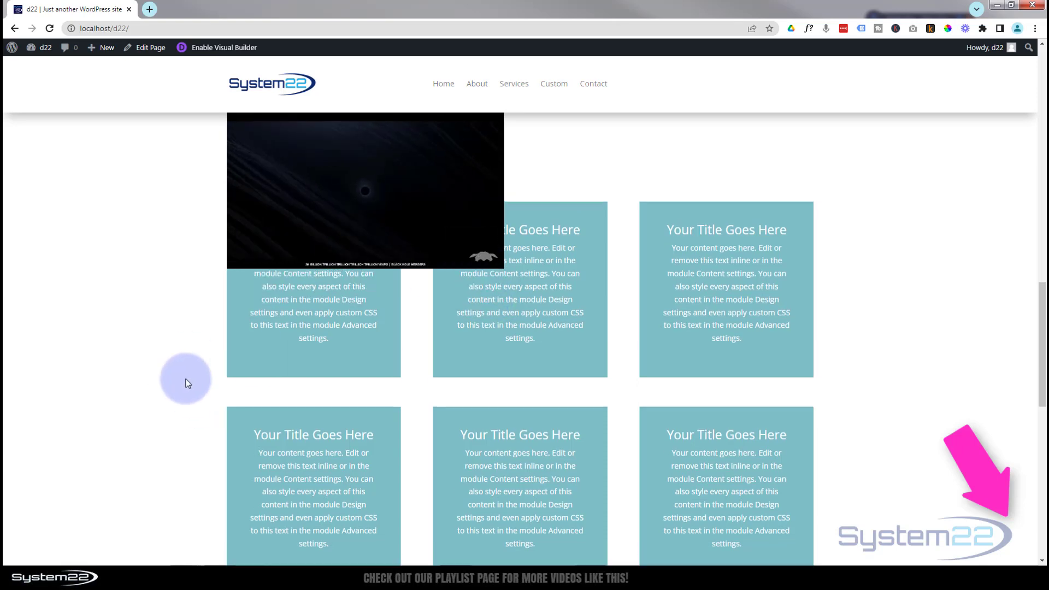
scroll(186, 383, "up", 3)
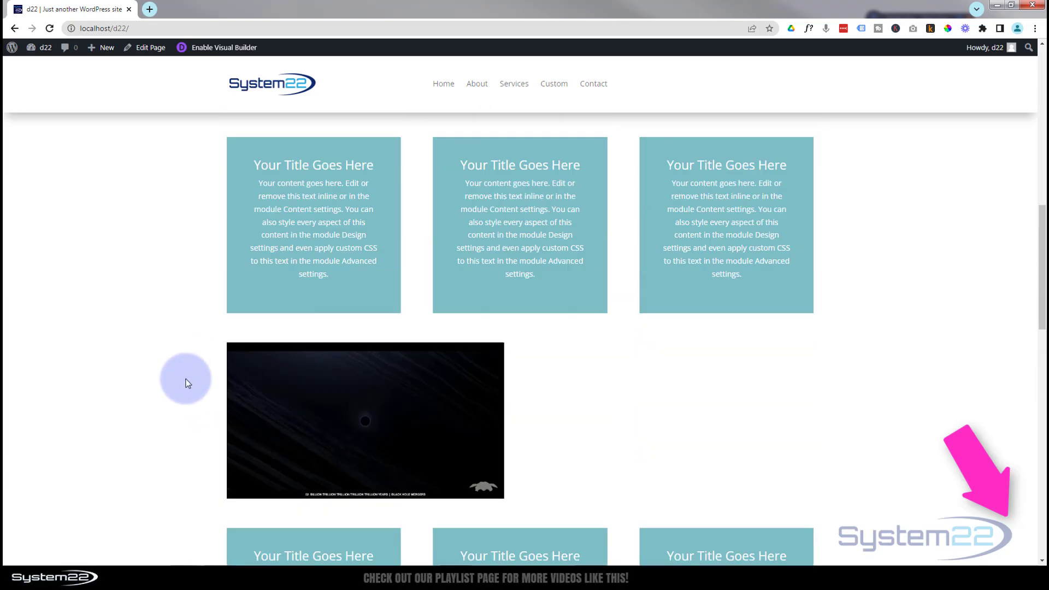
scroll(186, 383, "down", 4)
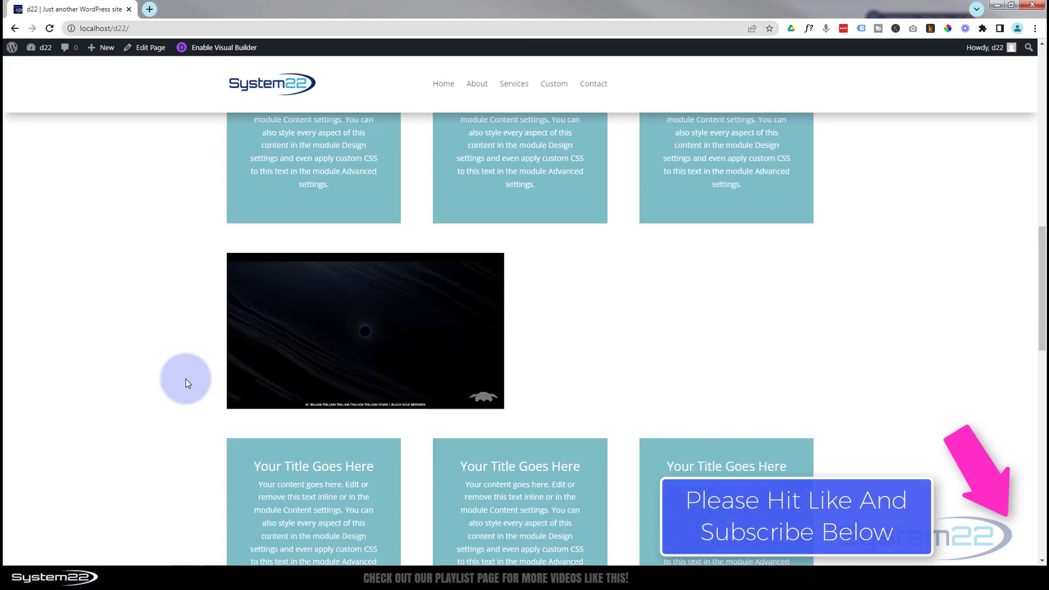
scroll(186, 383, "down", 10)
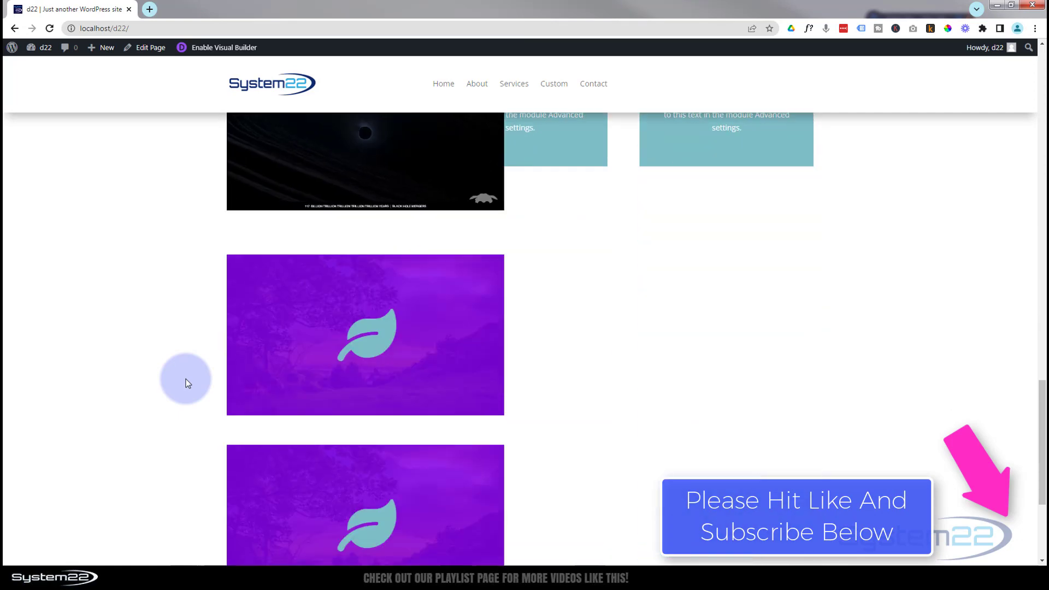
scroll(185, 382, "up", 7)
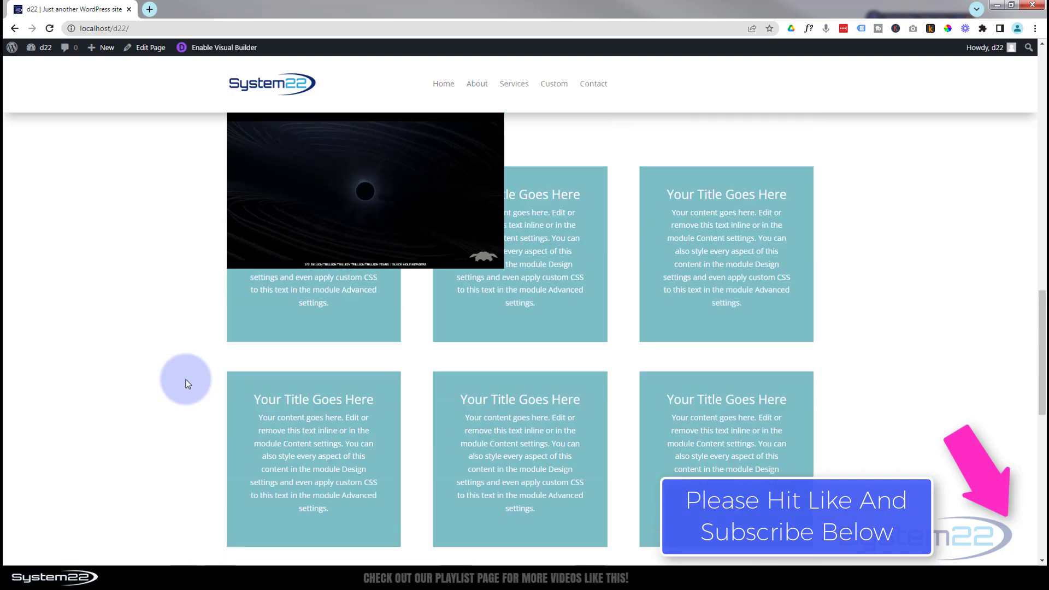
scroll(186, 383, "up", 5)
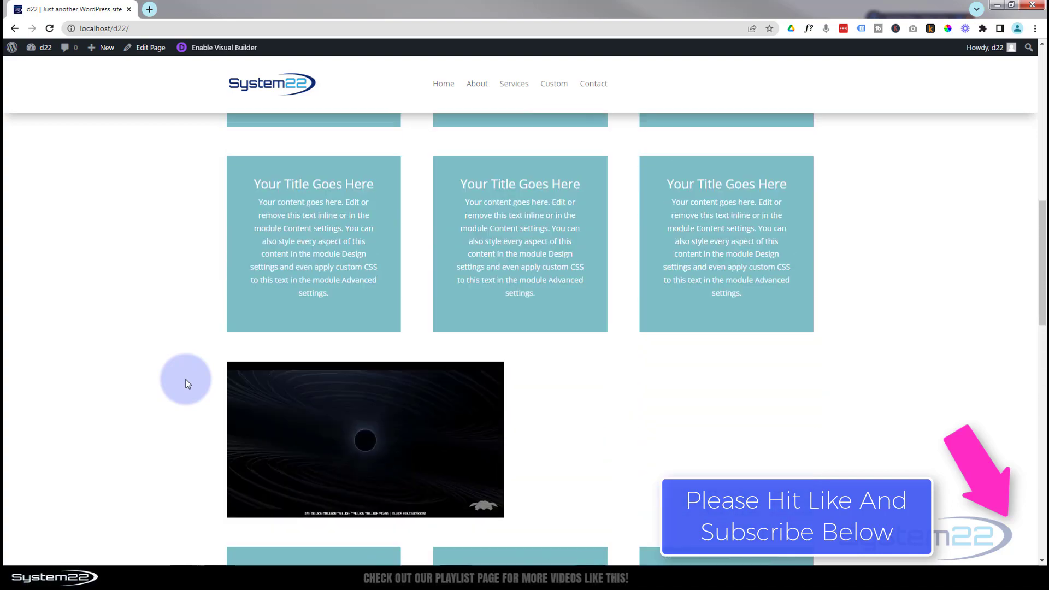
scroll(185, 382, "down", 2)
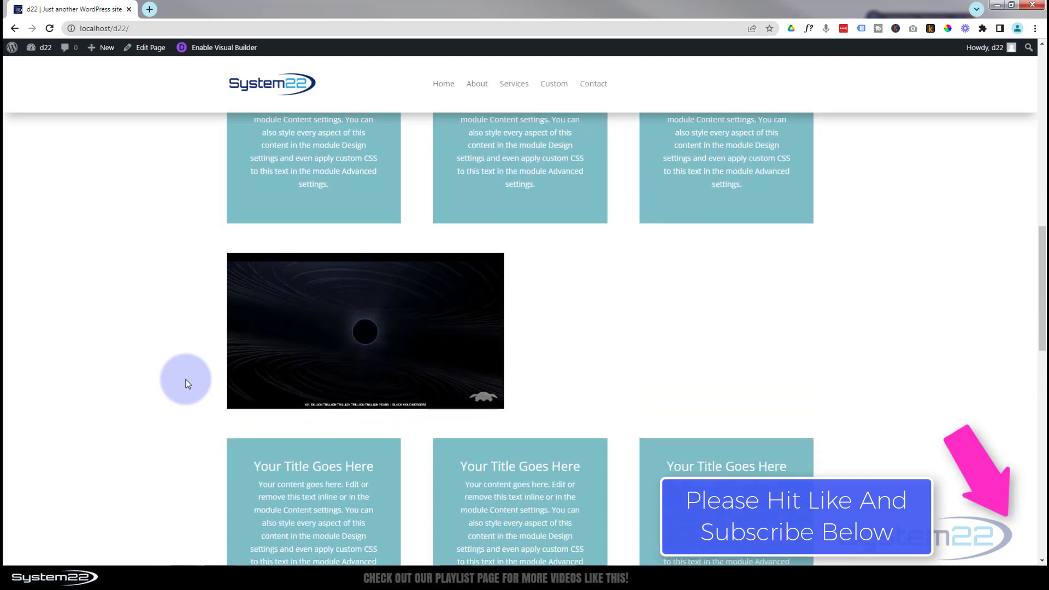
scroll(186, 383, "up", 5)
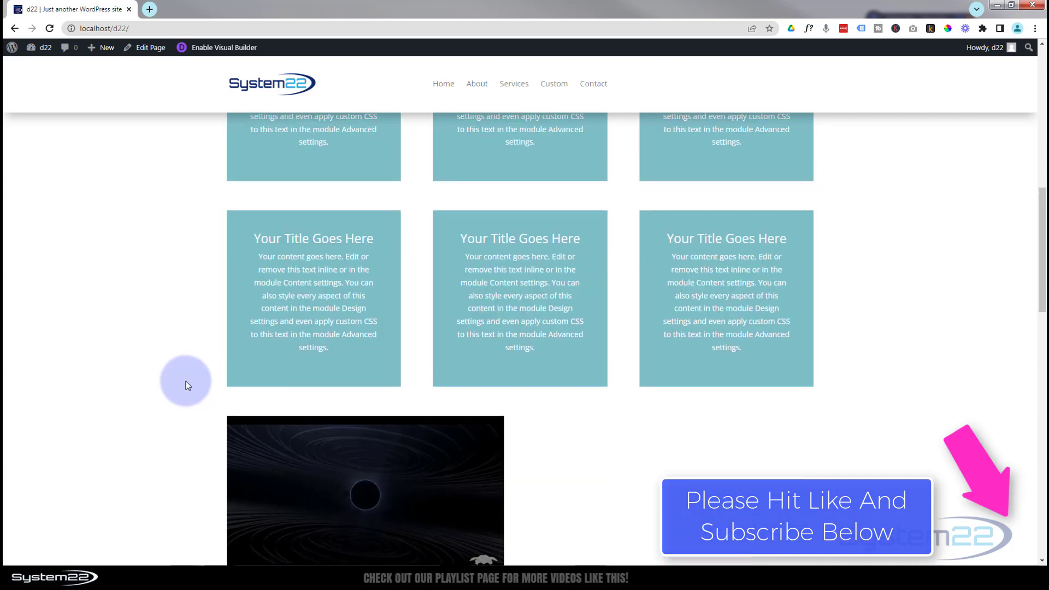
scroll(186, 385, "up", 2)
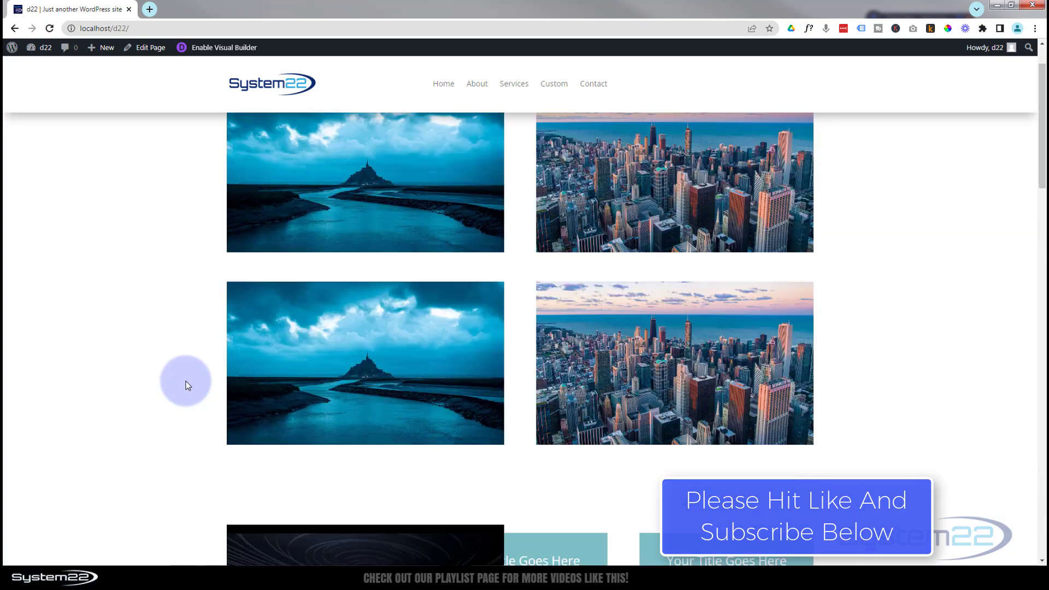
scroll(186, 385, "down", 9)
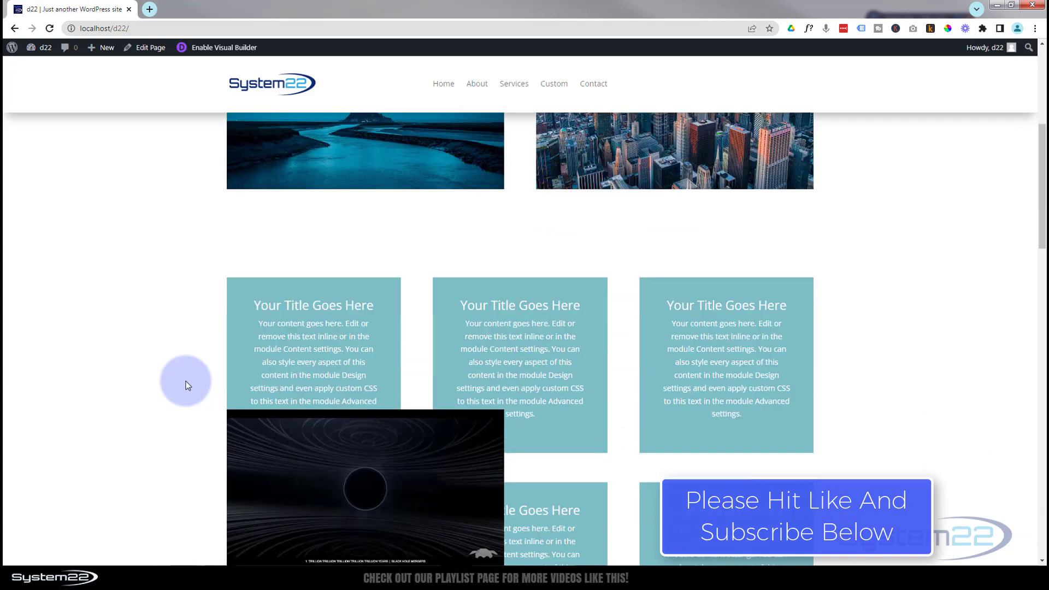
scroll(186, 385, "down", 3)
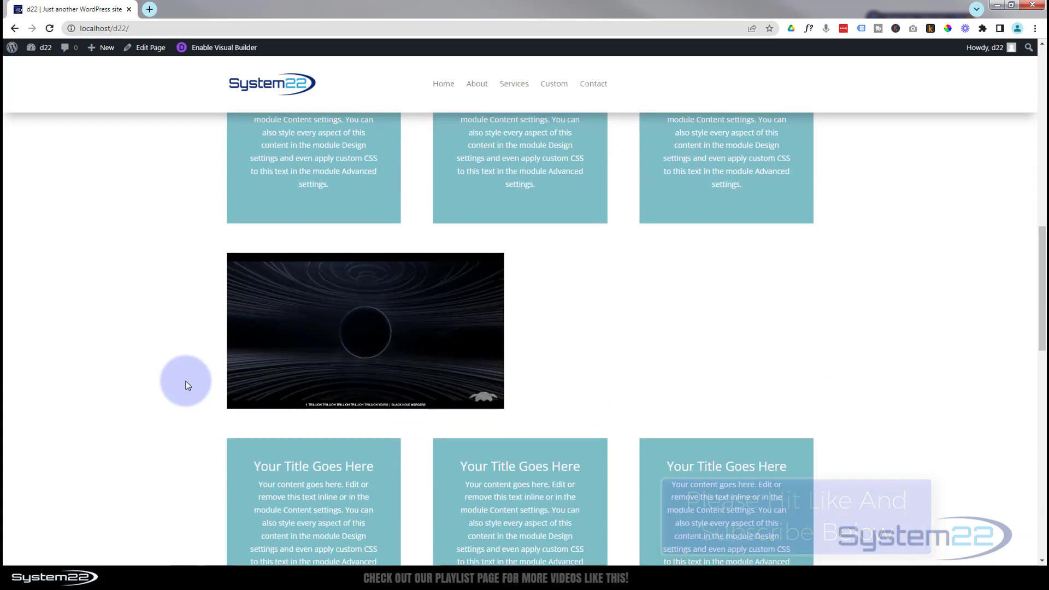